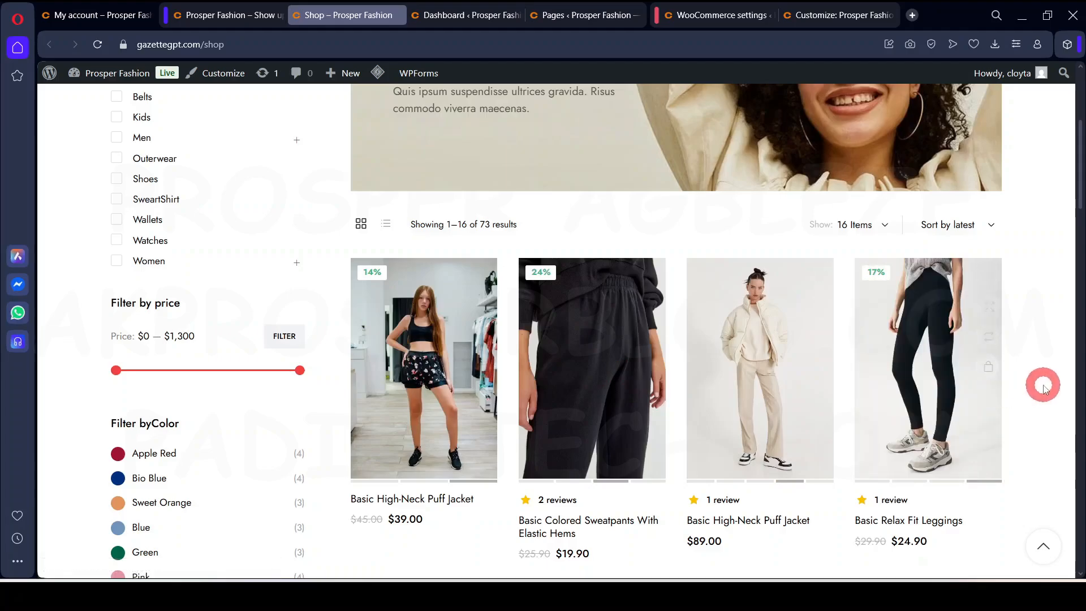
# Examine the shop page's product grid, category, price, color and size filters, pagination and banner, and glance at the homepage
pyautogui.scroll(-6, 1044, 384)
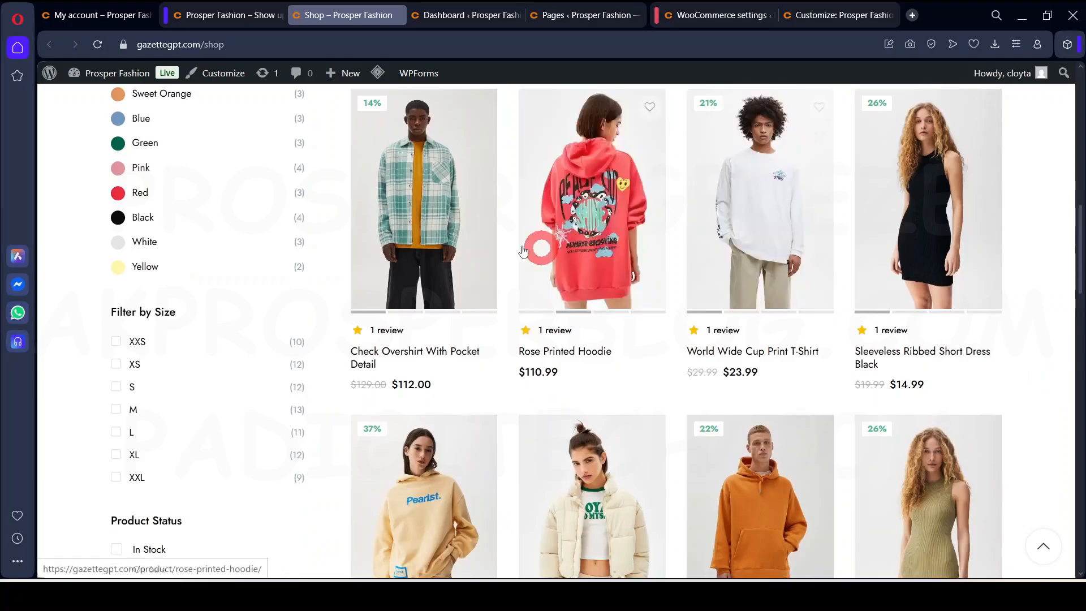
pyautogui.scroll(-8, 436, 475)
pyautogui.scroll(-8, 447, 465)
pyautogui.scroll(4, 711, 376)
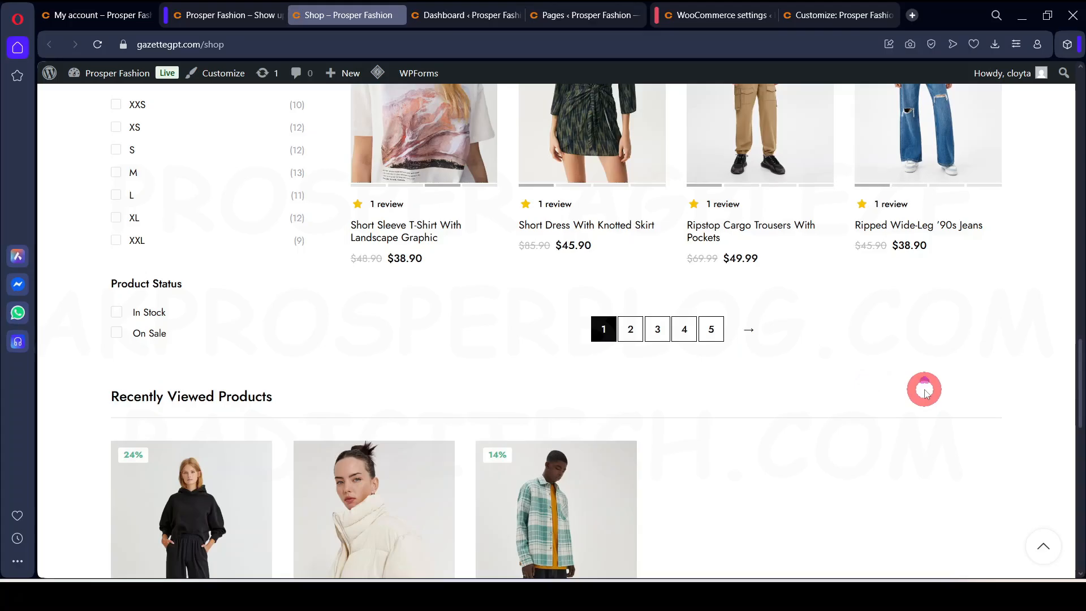
pyautogui.scroll(20, 925, 390)
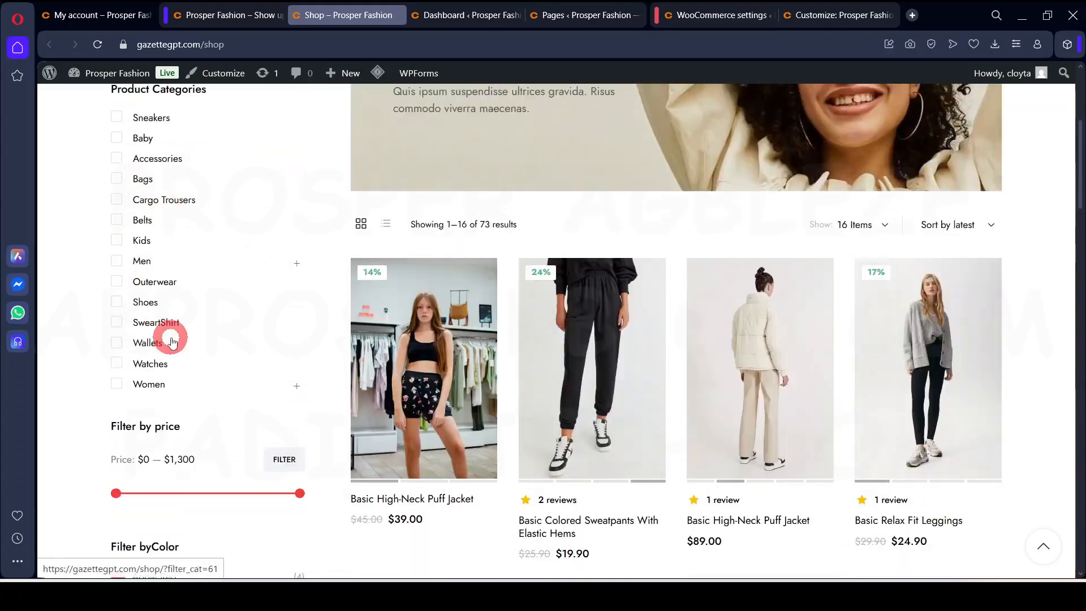
pyautogui.scroll(3, 172, 342)
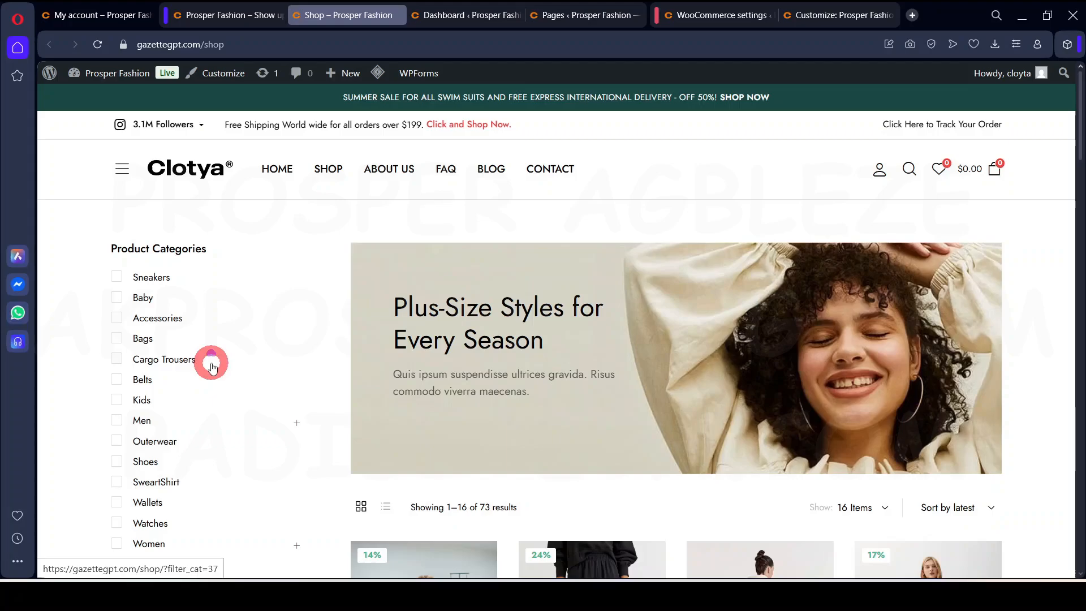
pyautogui.scroll(-4, 194, 379)
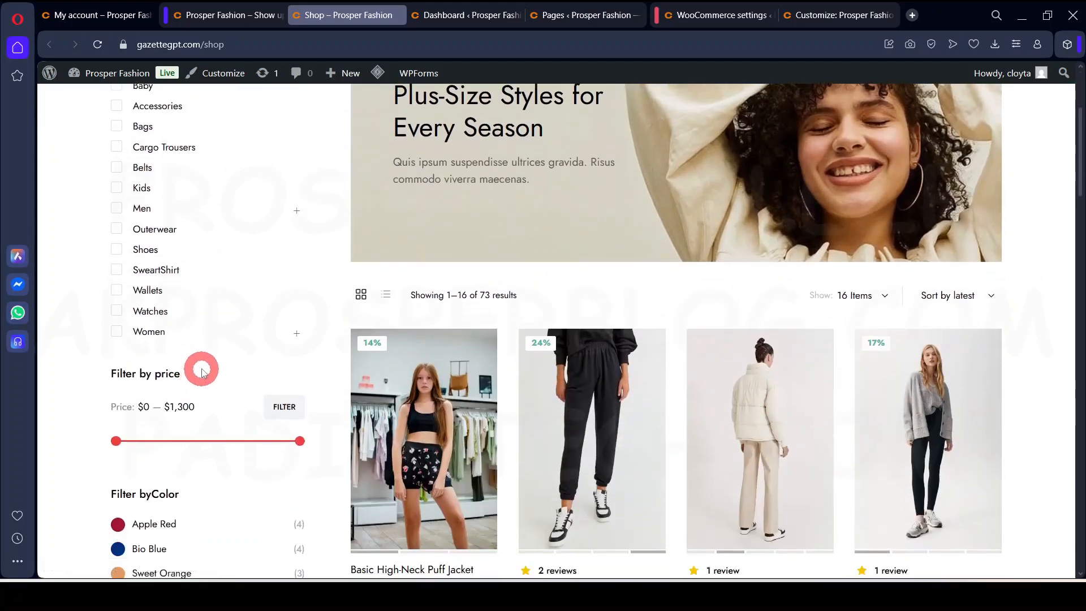
pyautogui.scroll(-4, 203, 372)
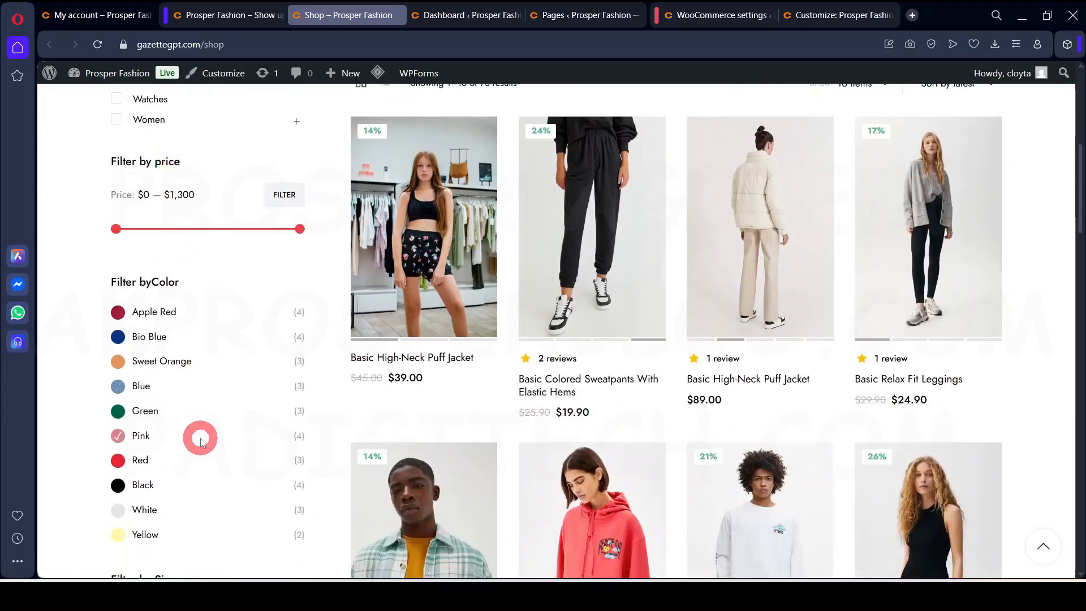
pyautogui.scroll(8, 199, 437)
pyautogui.scroll(-10, 929, 528)
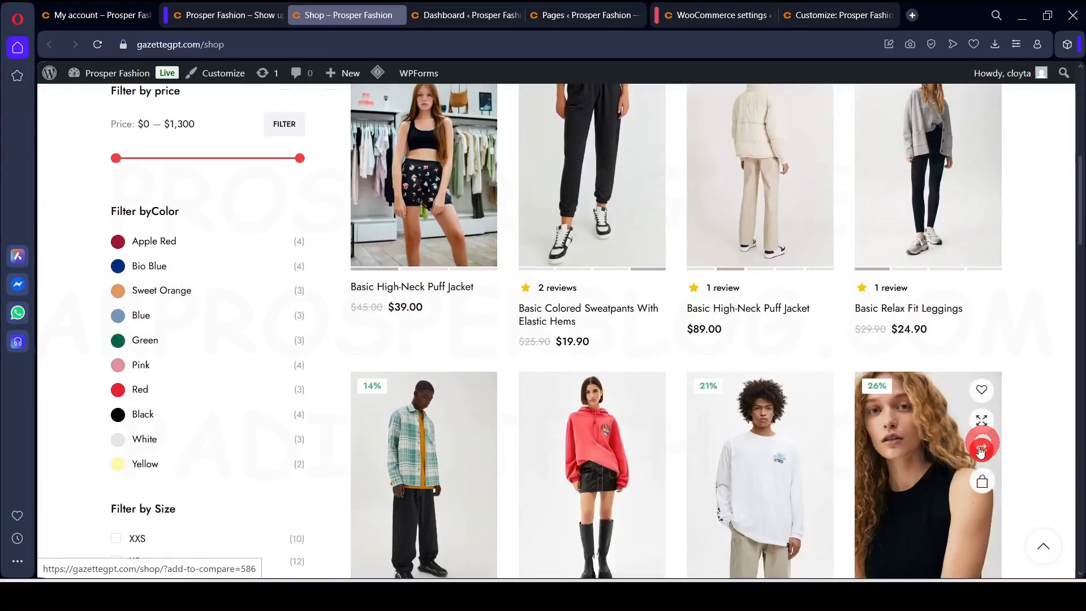
pyautogui.click(198, 17)
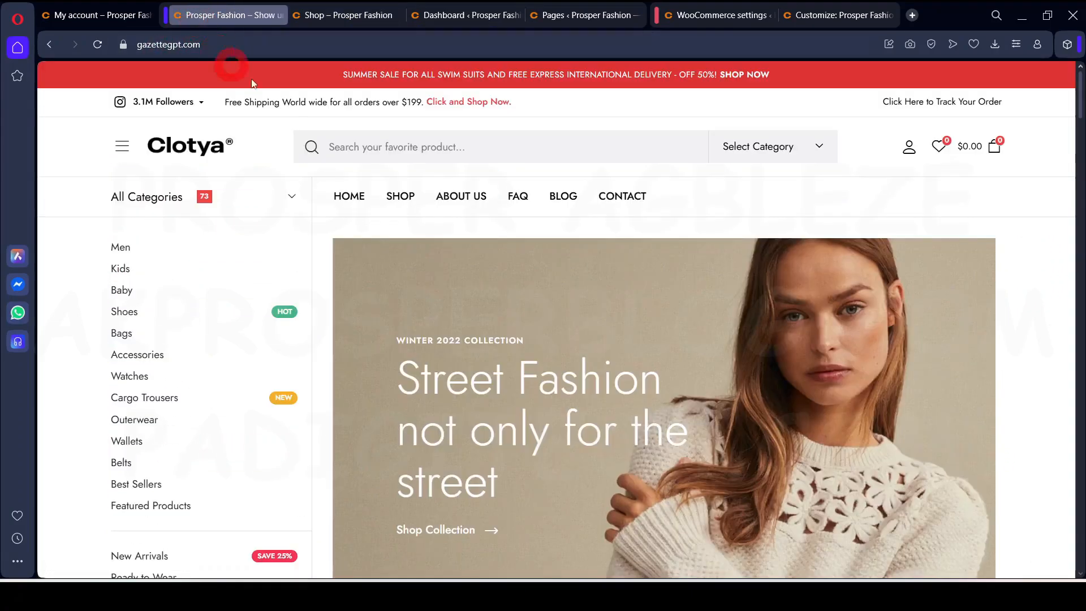
pyautogui.click(350, 18)
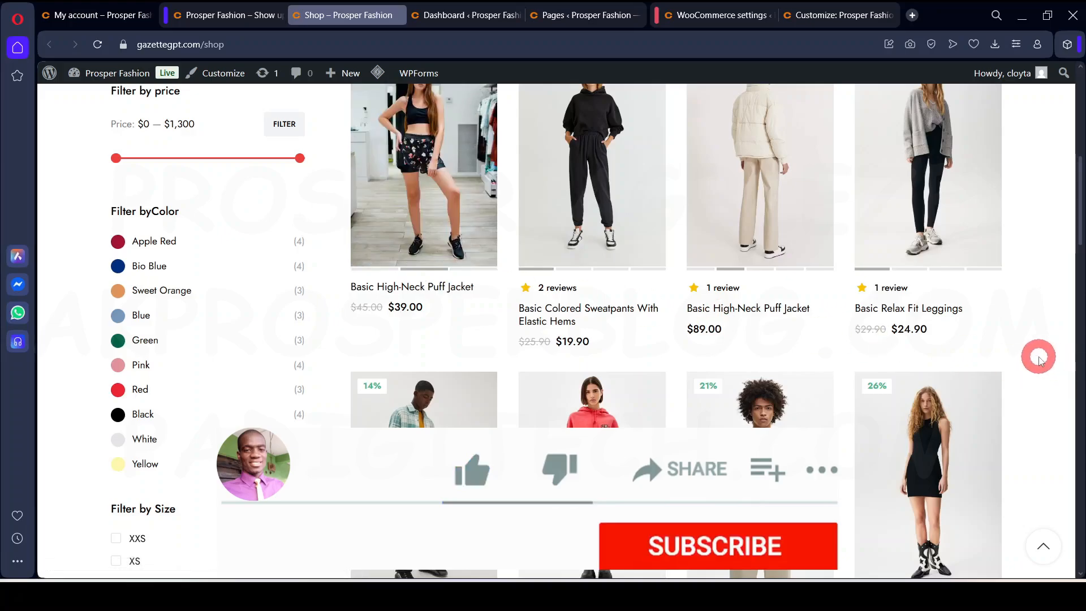
pyautogui.scroll(10, 1040, 360)
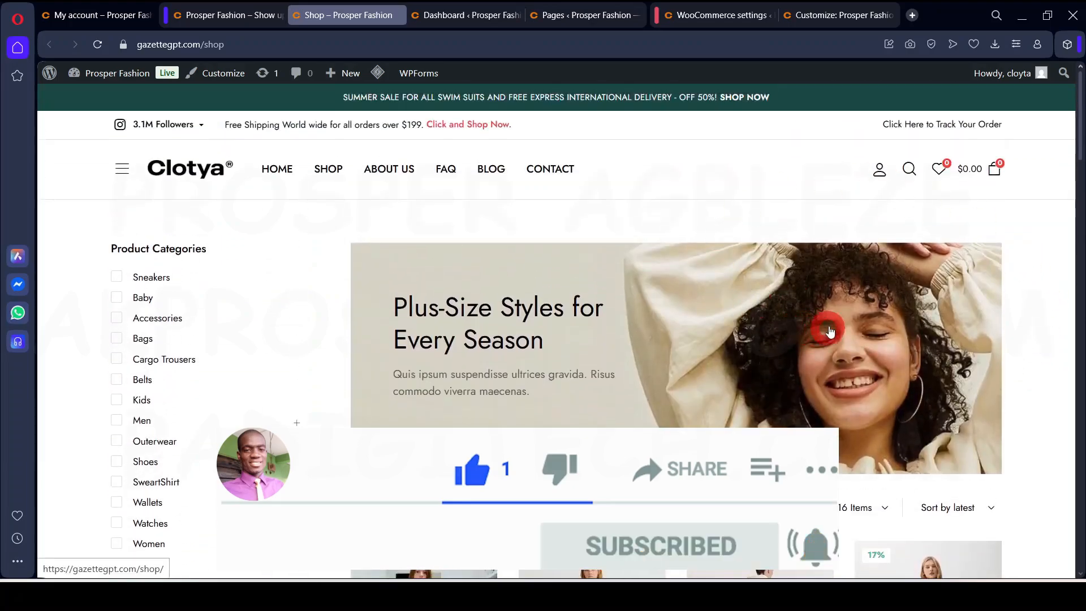
# Add a new page titled "Shop" to the WordPress site and publish it
pyautogui.click(461, 17)
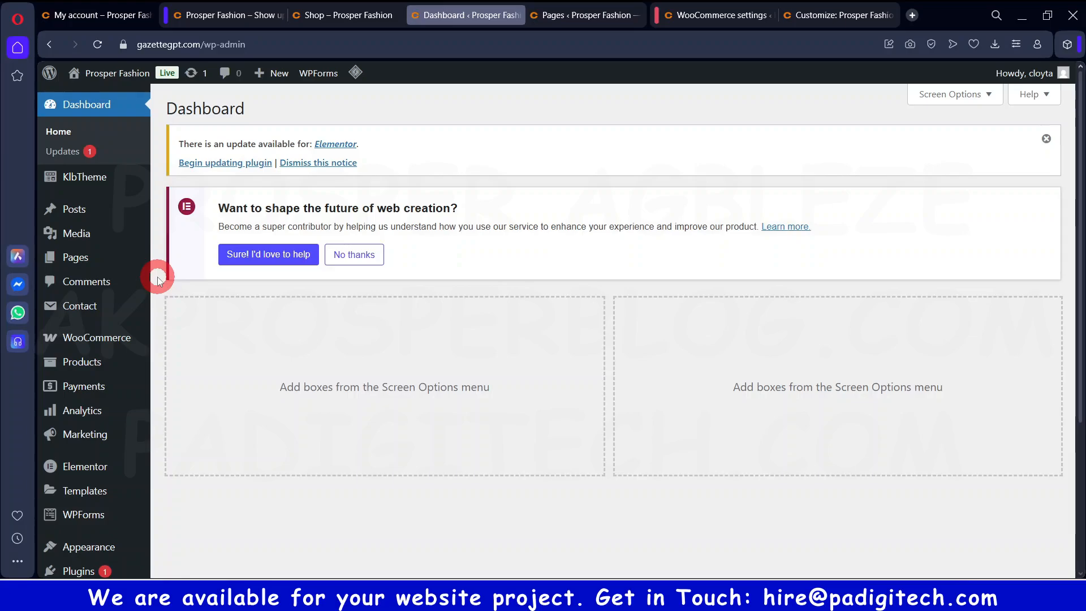
pyautogui.moveTo(83, 261)
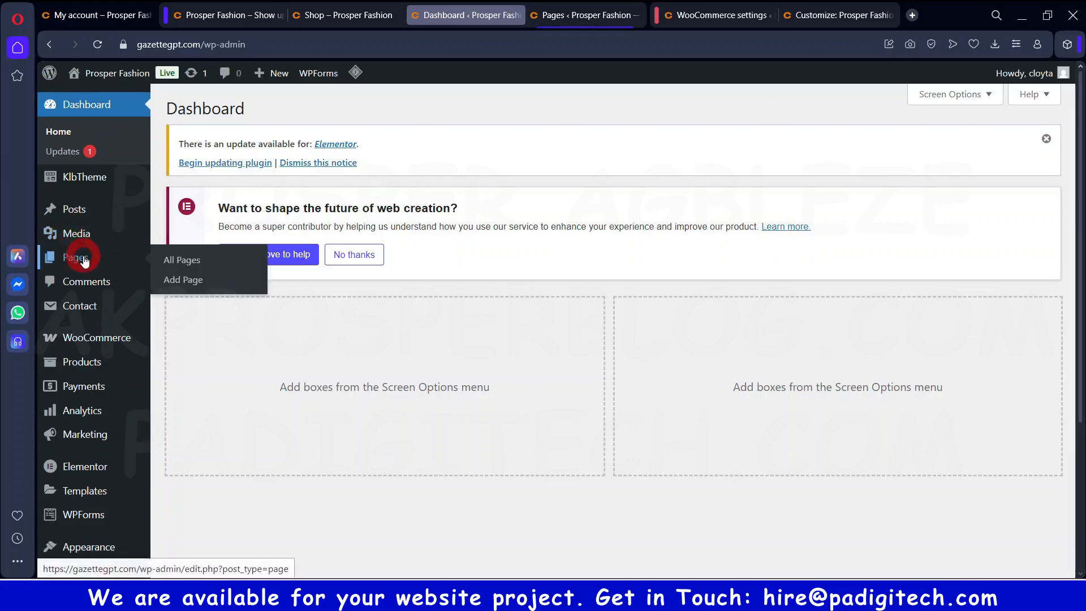
pyautogui.click(591, 20)
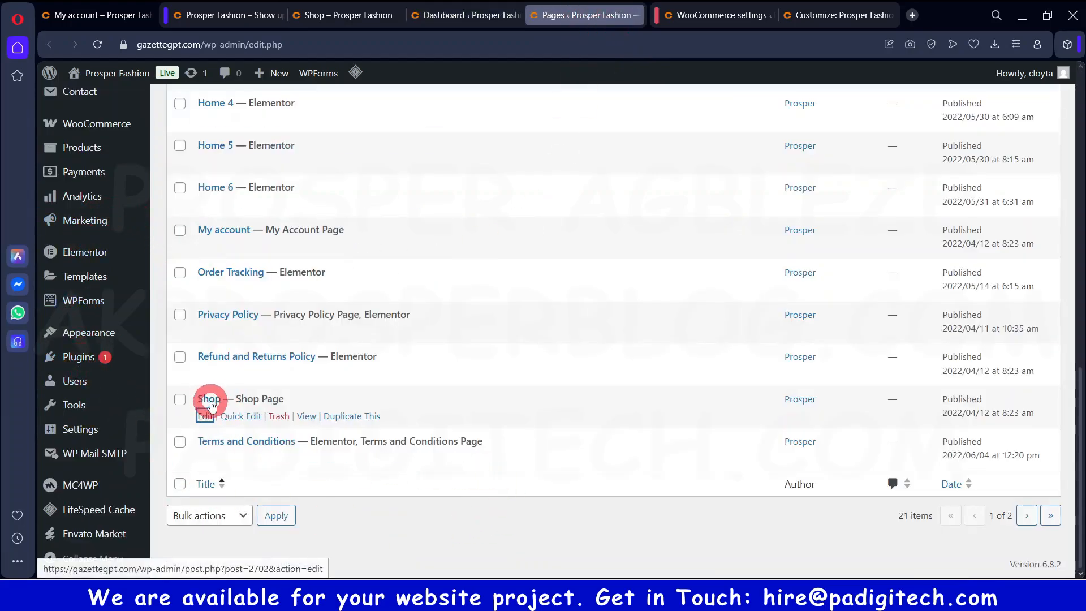
pyautogui.scroll(10, 347, 485)
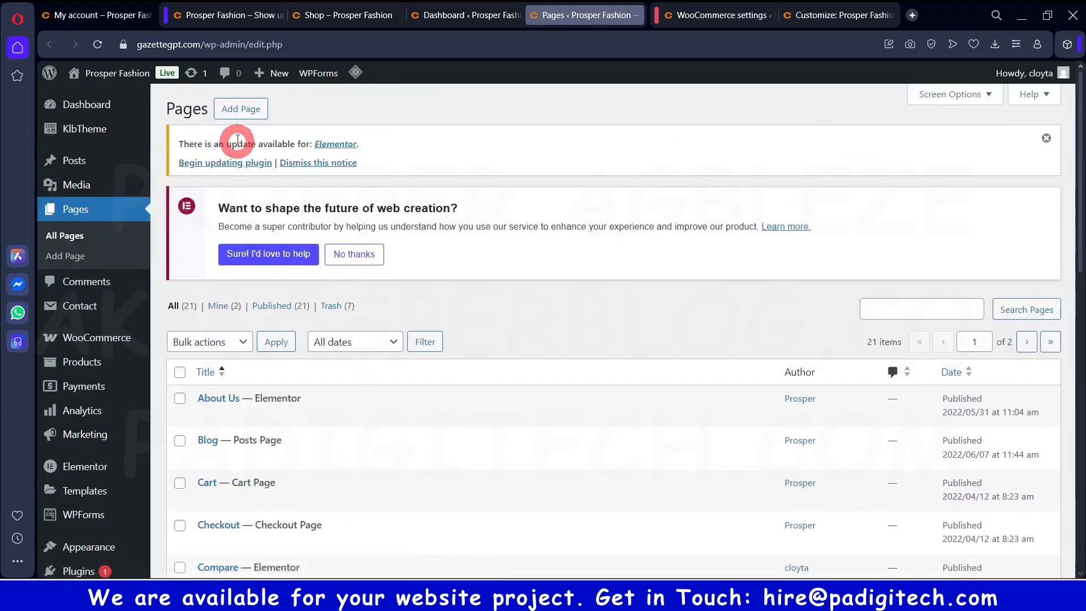
pyautogui.click(238, 118)
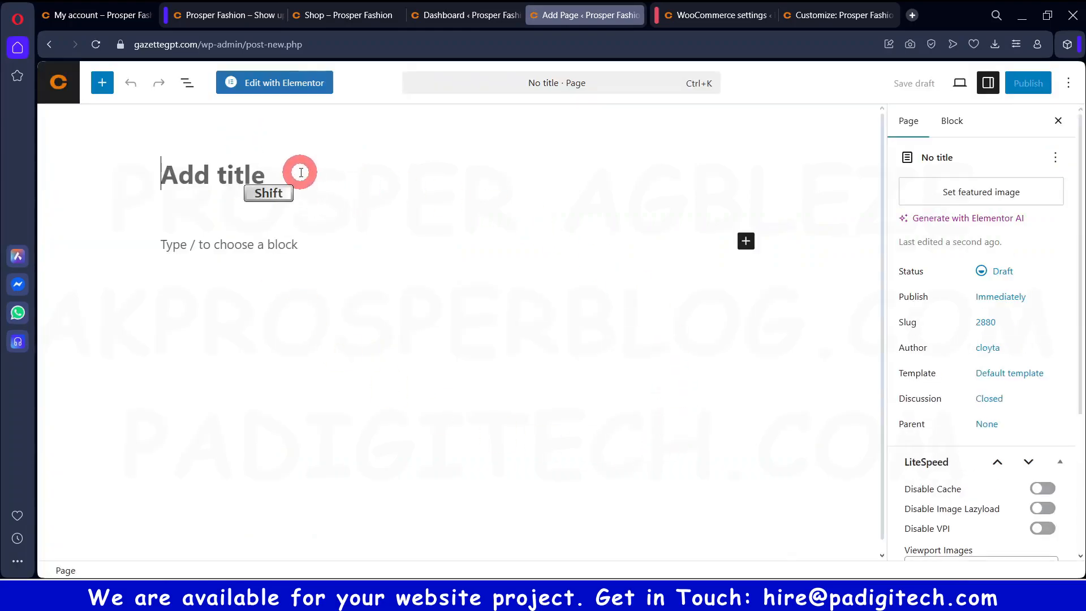
pyautogui.write('Shop')
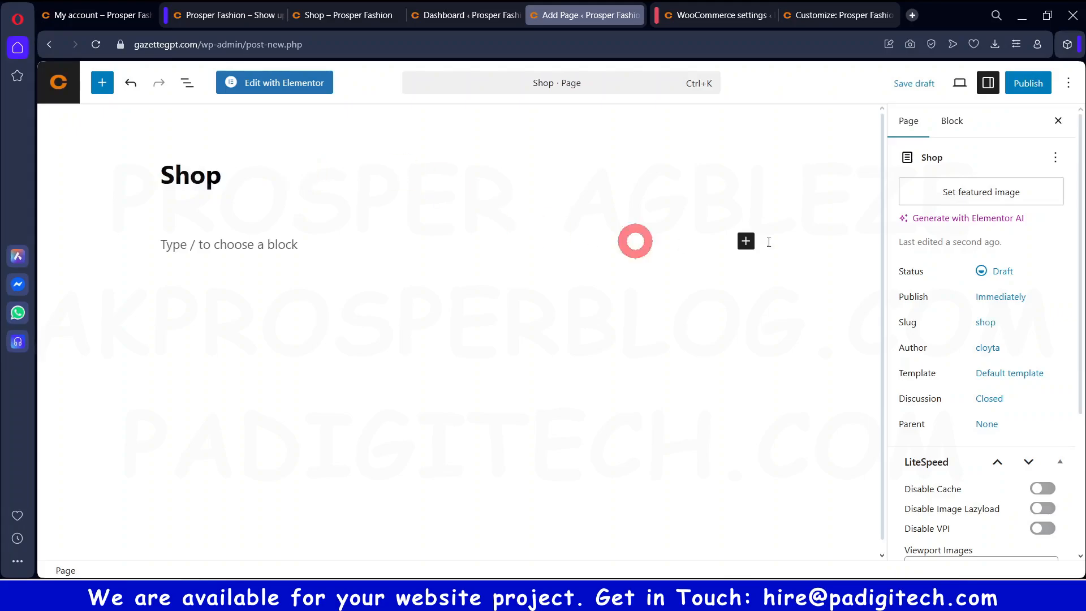
pyautogui.click(1029, 83)
pyautogui.click(1036, 83)
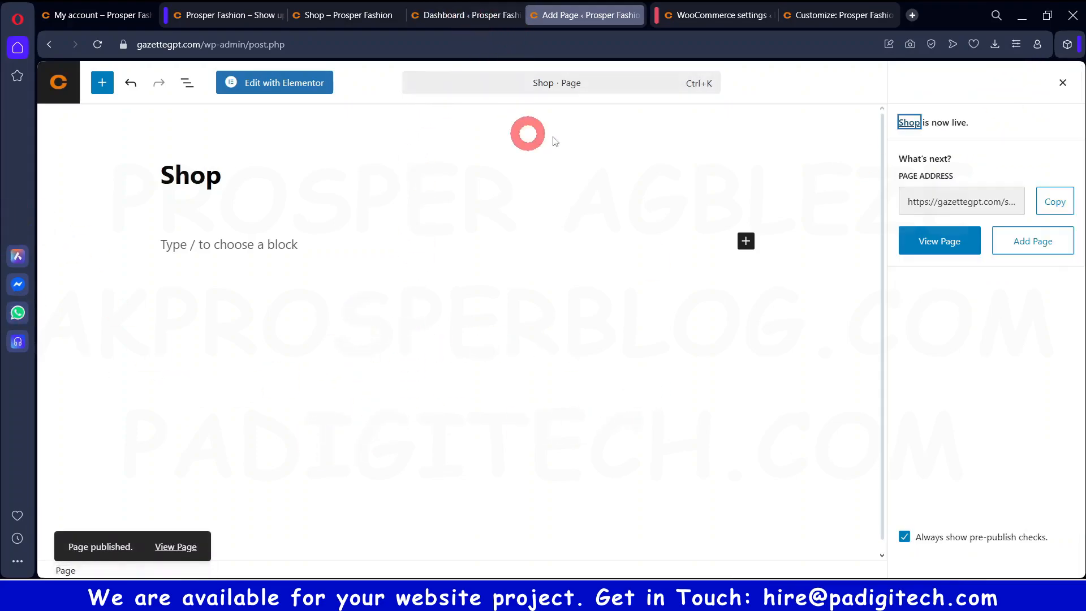
# Open the general Products settings of WooCommerce, at the Shop pages section
pyautogui.click(449, 17)
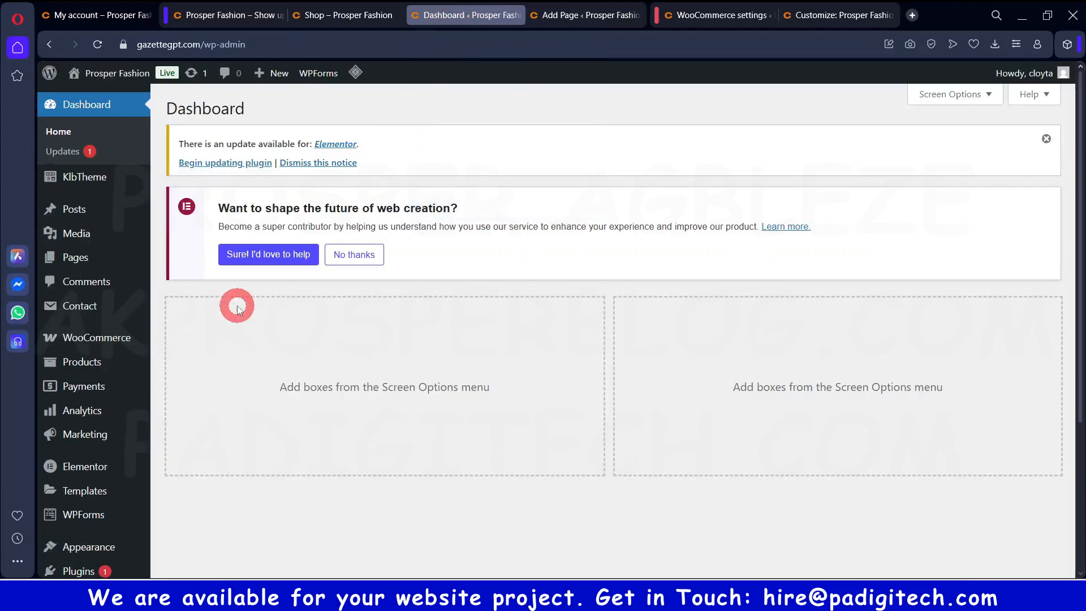
pyautogui.moveTo(93, 339)
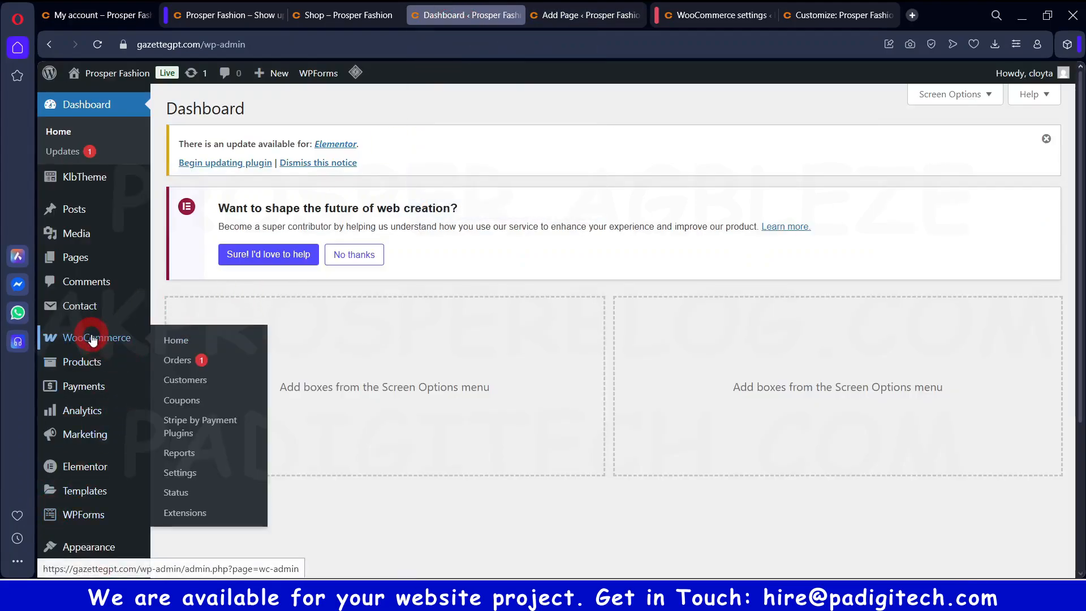
pyautogui.click(191, 478)
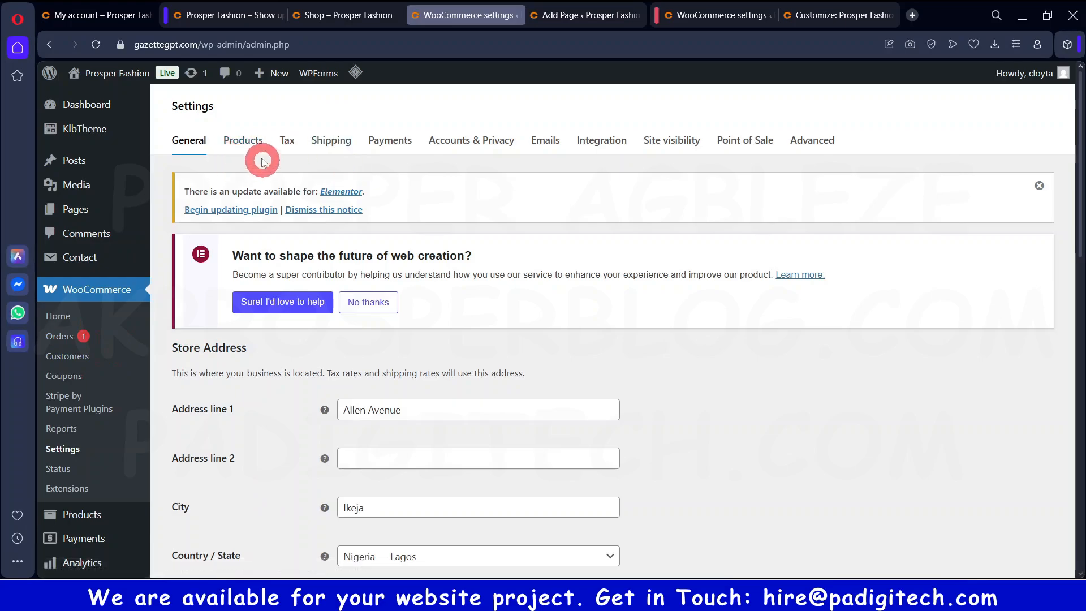
pyautogui.click(240, 145)
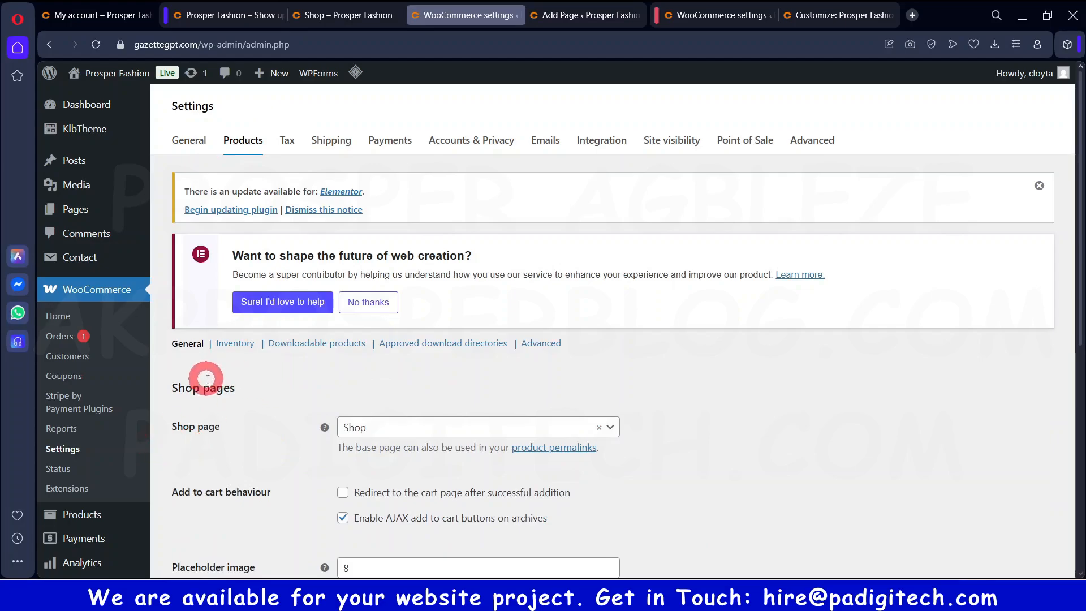
pyautogui.scroll(-3, 198, 430)
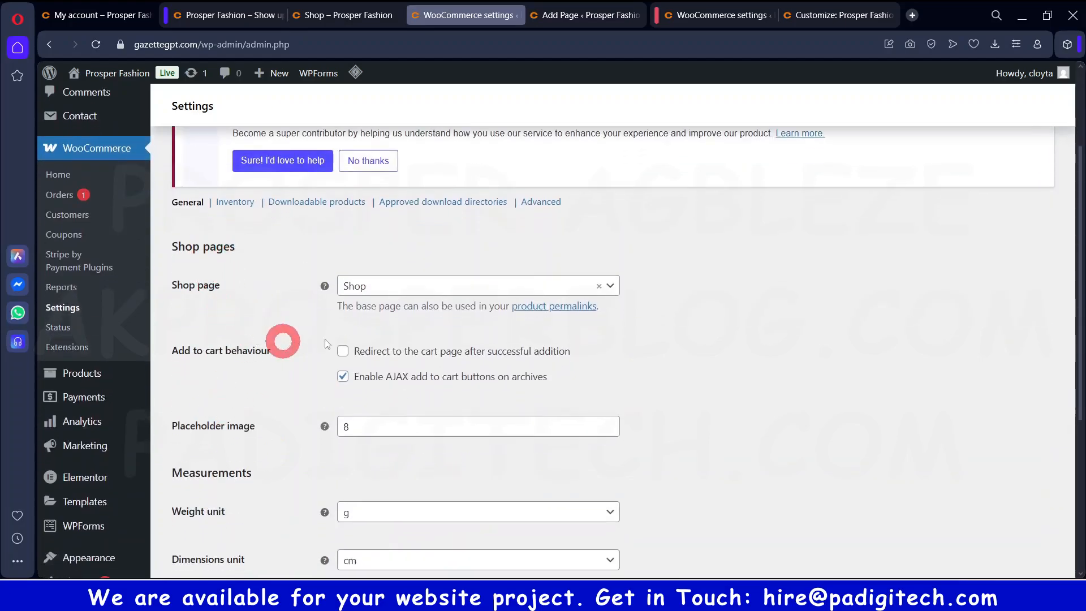
# Select Shop as the WooCommerce shop page, save the product settings and dismiss the licence reminder
pyautogui.click(611, 286)
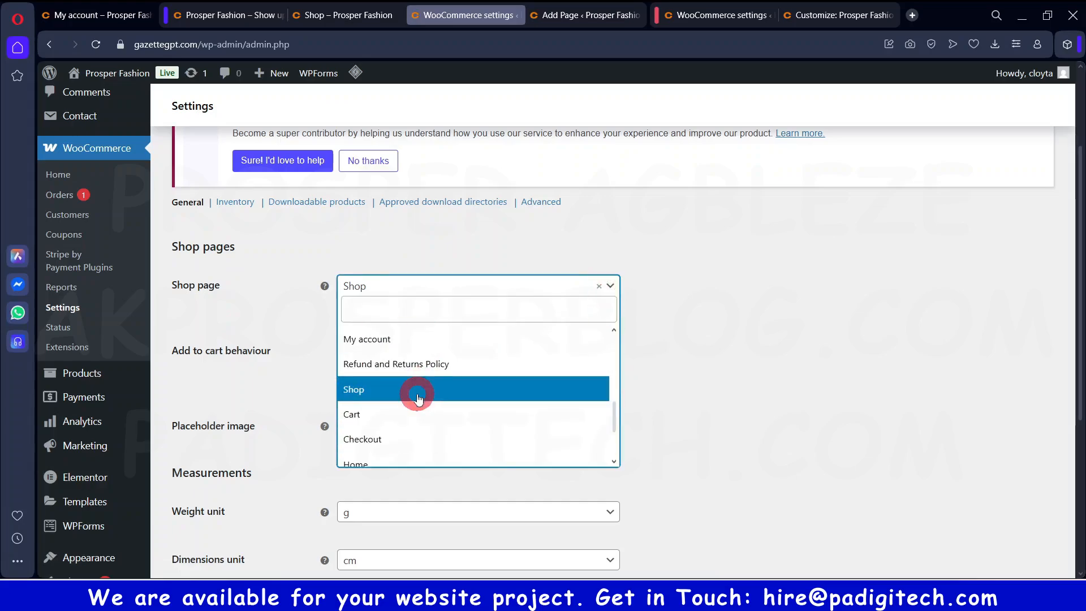
pyautogui.scroll(-2, 416, 408)
pyautogui.scroll(5, 407, 390)
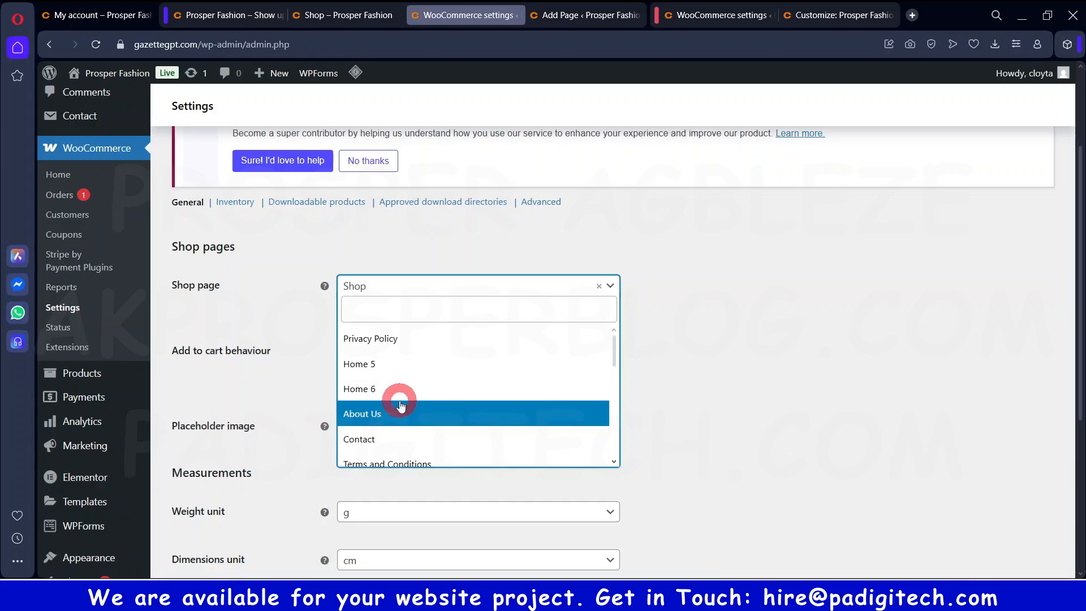
pyautogui.scroll(-3, 399, 396)
pyautogui.scroll(2, 403, 402)
pyautogui.scroll(1, 403, 400)
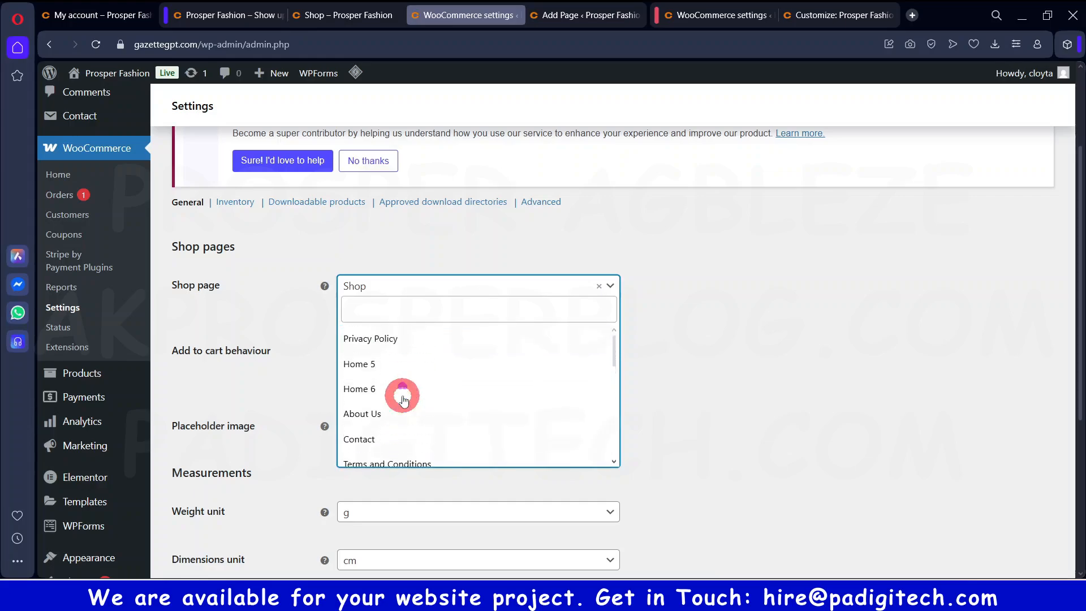
pyautogui.scroll(-4, 403, 400)
pyautogui.scroll(-3, 403, 400)
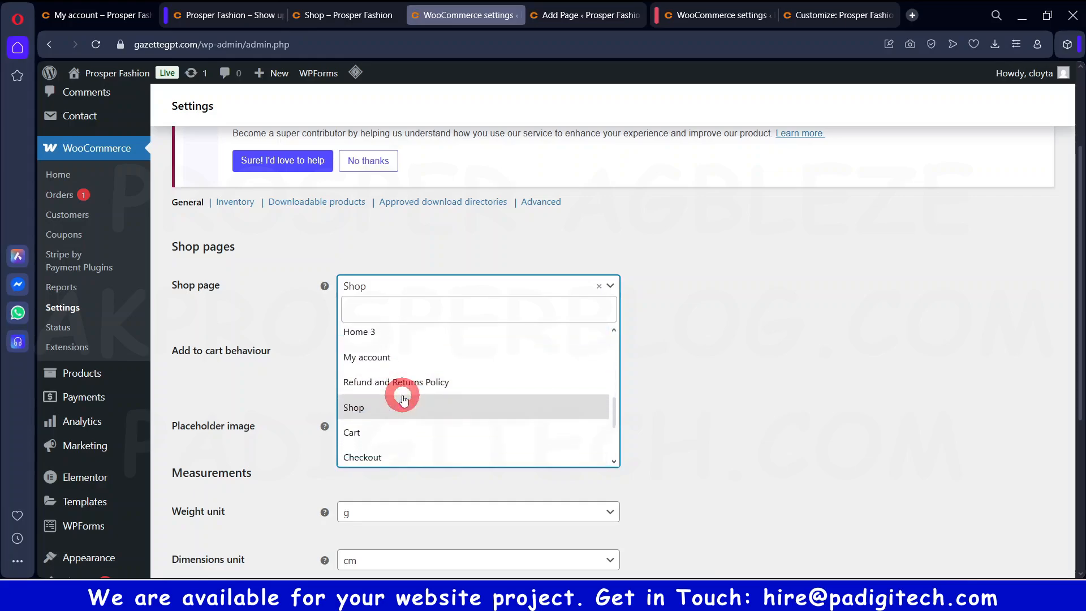
pyautogui.click(376, 414)
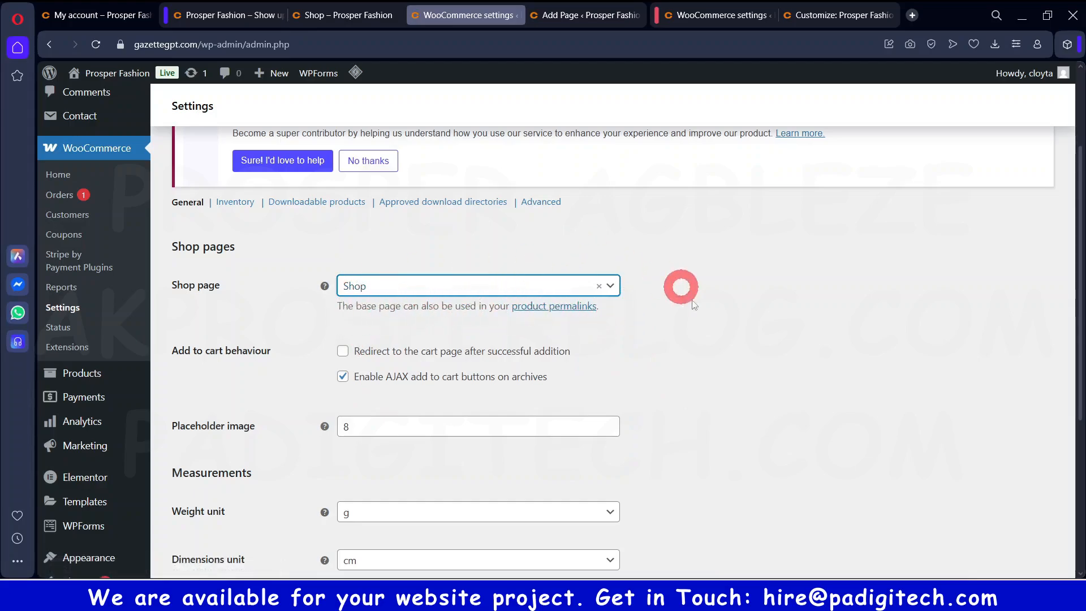
pyautogui.scroll(-5, 734, 359)
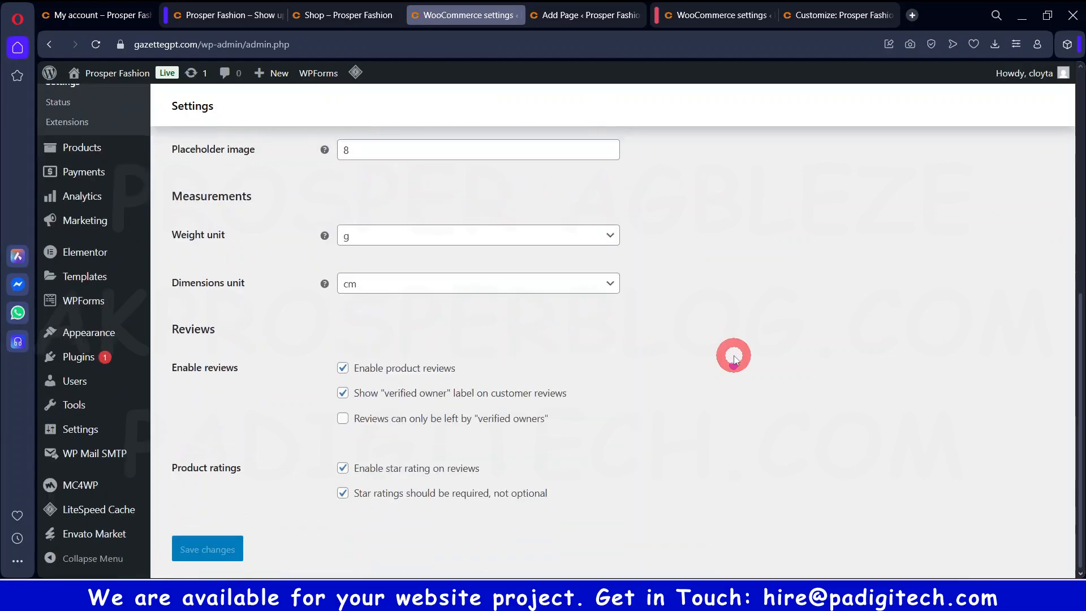
pyautogui.click(209, 551)
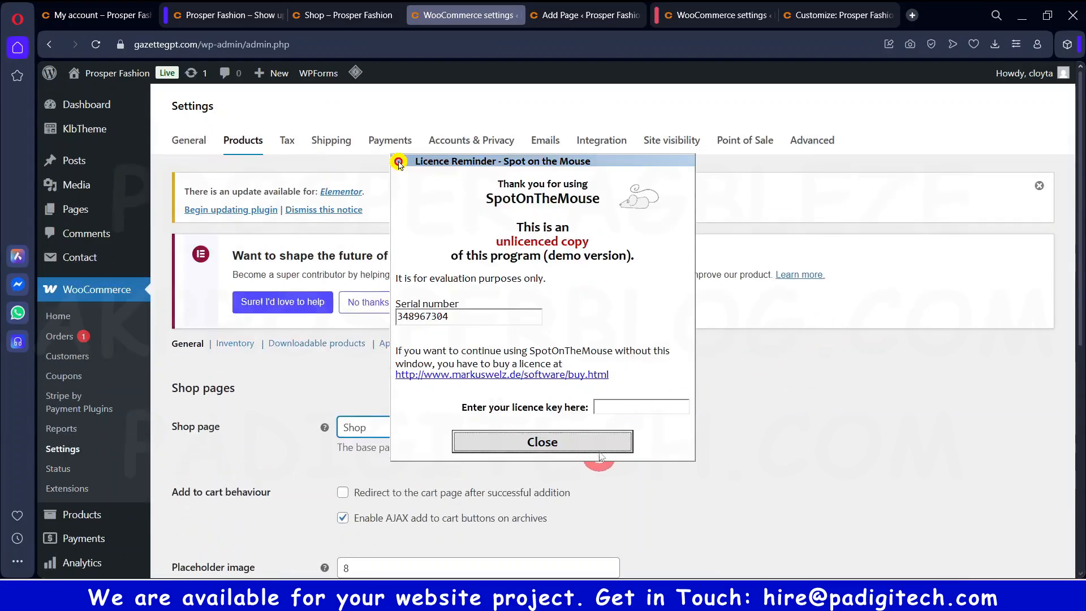
pyautogui.click(600, 452)
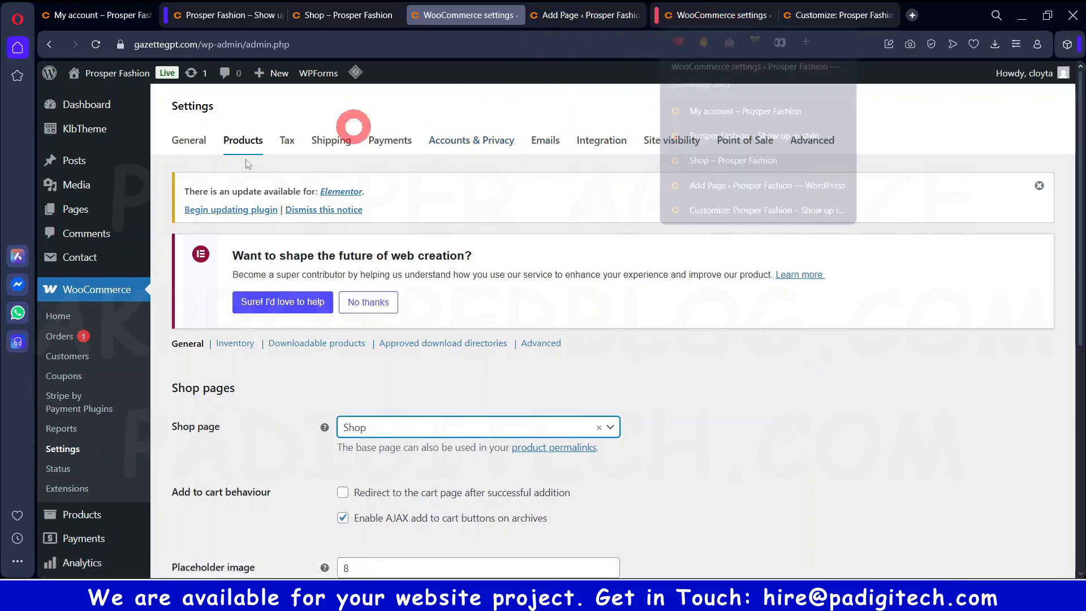
# Open the General section of Shop Settings in the theme customizer
pyautogui.scroll(-1, 108, 315)
pyautogui.scroll(-5, 107, 315)
pyautogui.moveTo(87, 531)
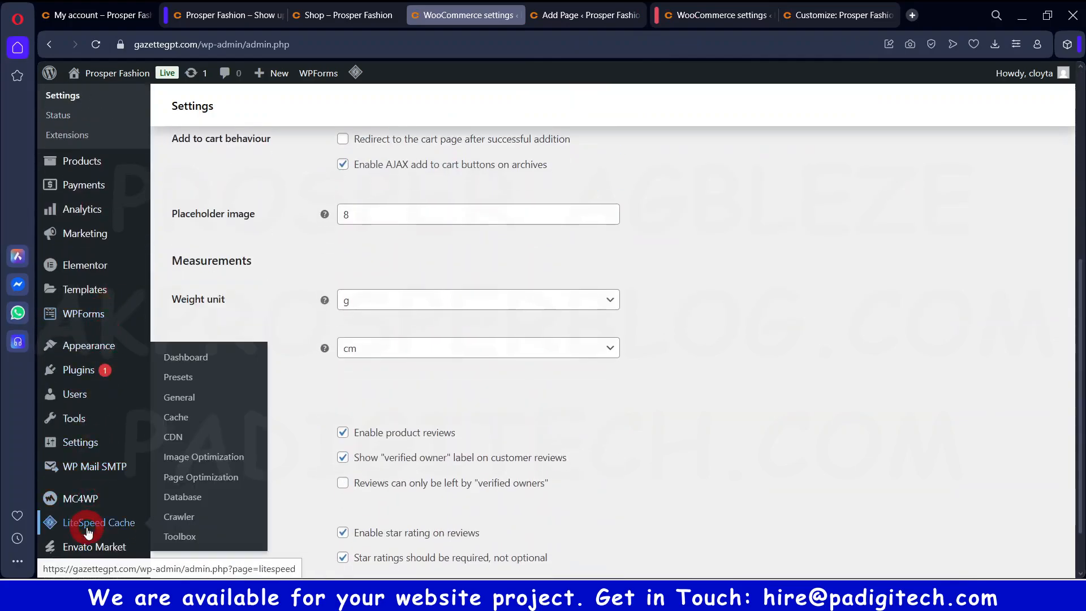
pyautogui.scroll(-1, 89, 351)
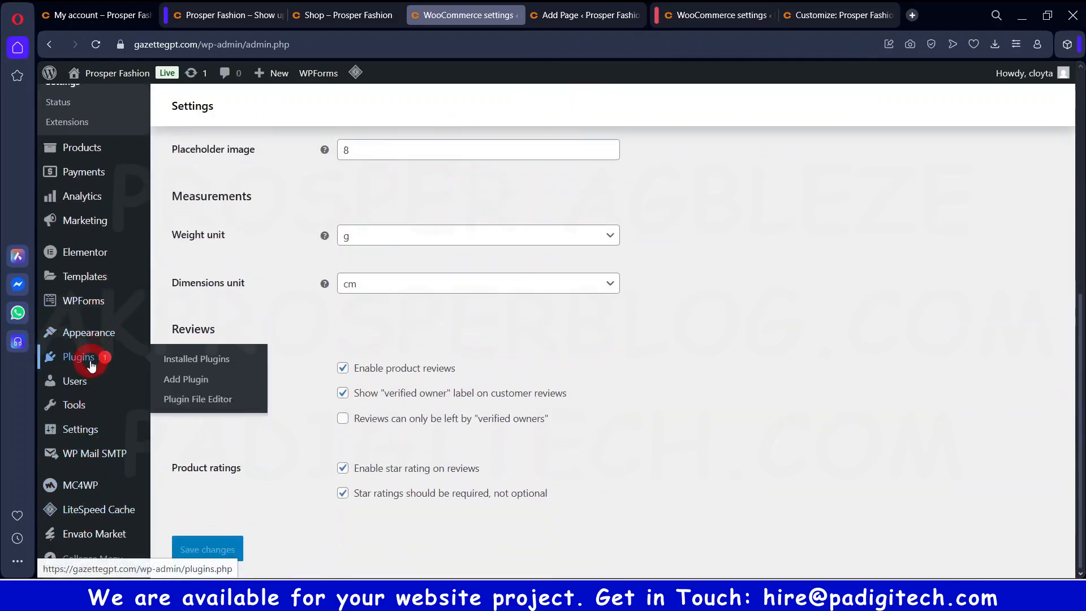
pyautogui.moveTo(86, 336)
pyautogui.click(197, 381)
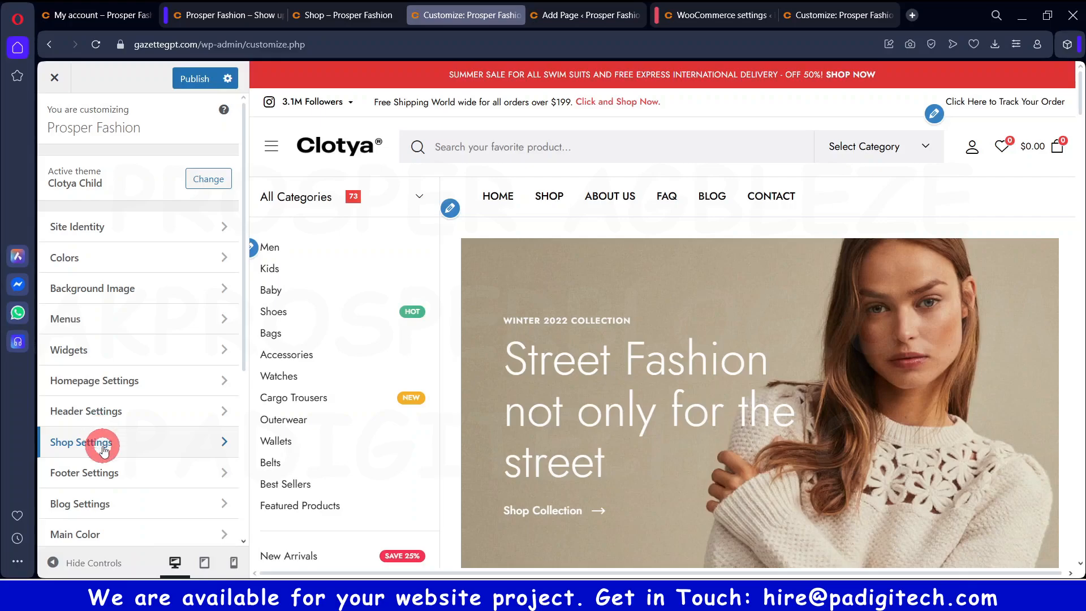
pyautogui.click(104, 449)
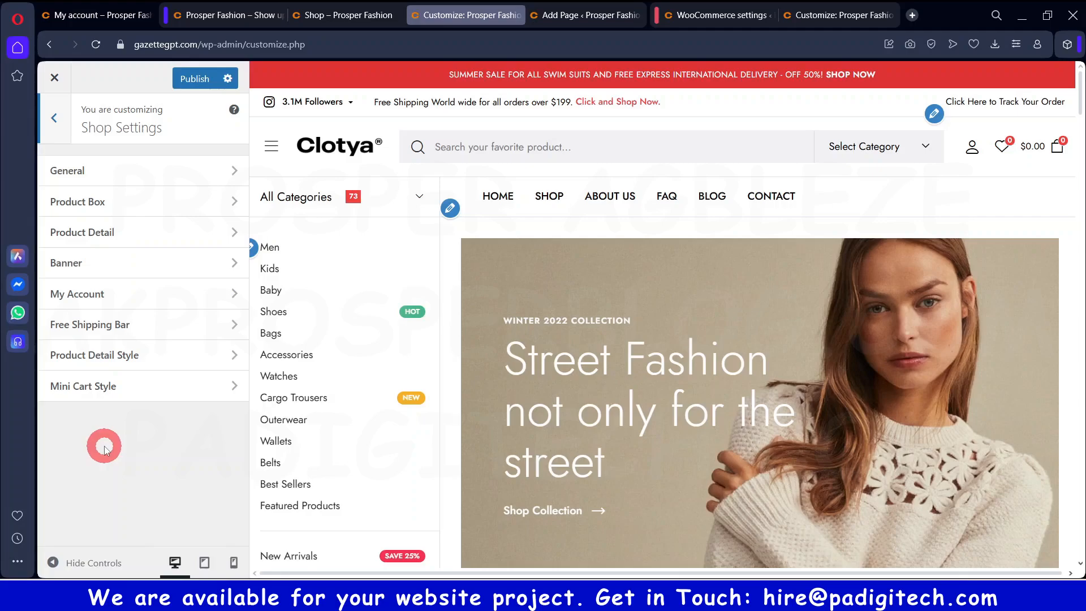
pyautogui.click(122, 170)
pyautogui.scroll(-10, 708, 405)
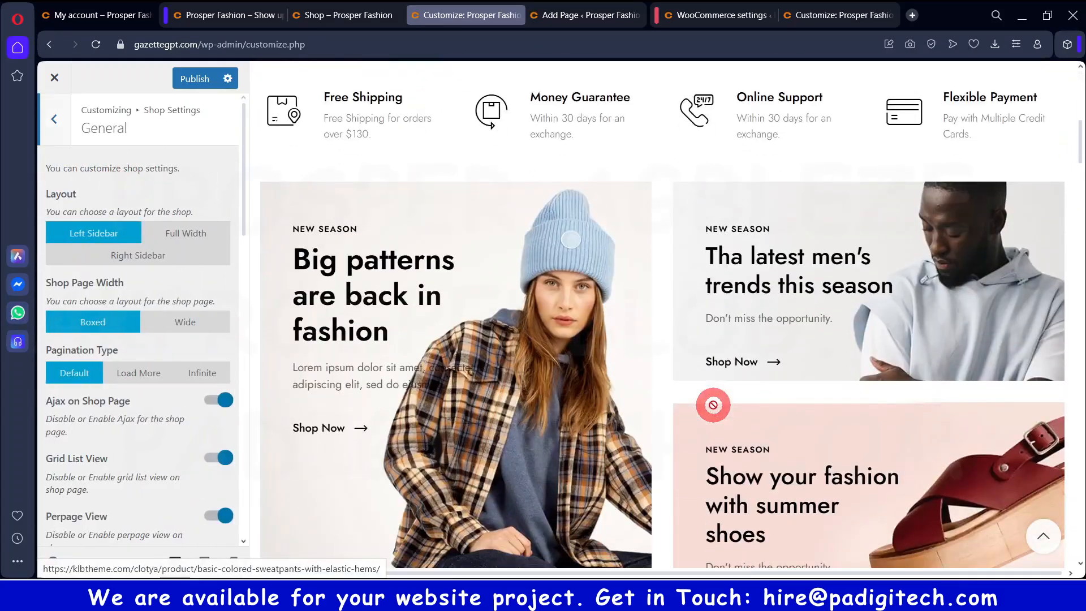
# Load the Shop page in the customizer preview and look over its sidebar filters and product grid
pyautogui.scroll(10, 718, 390)
pyautogui.click(544, 164)
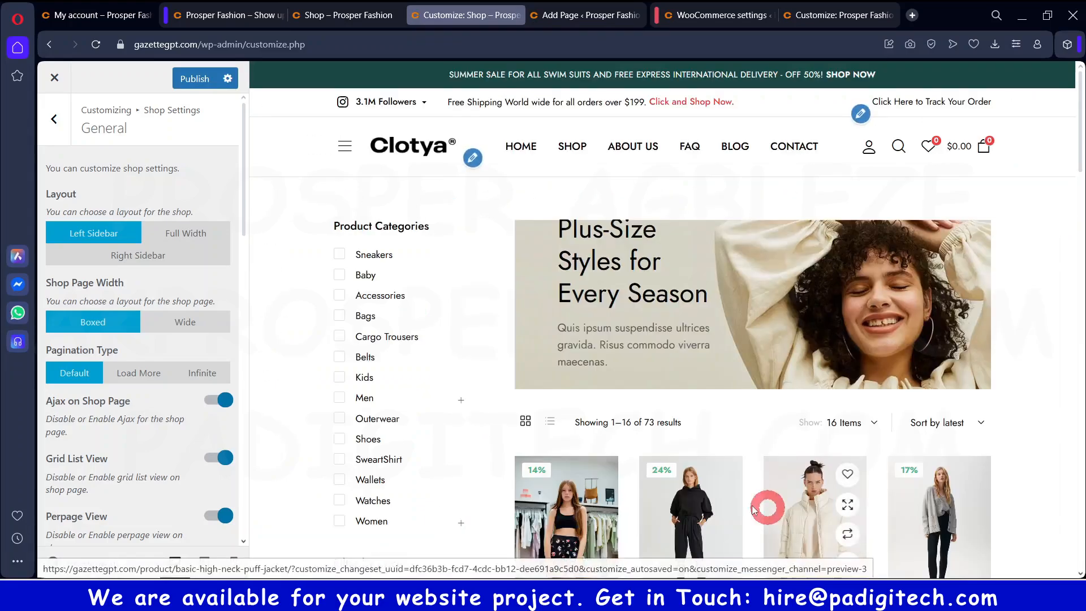
pyautogui.scroll(-5, 685, 487)
pyautogui.scroll(5, 685, 481)
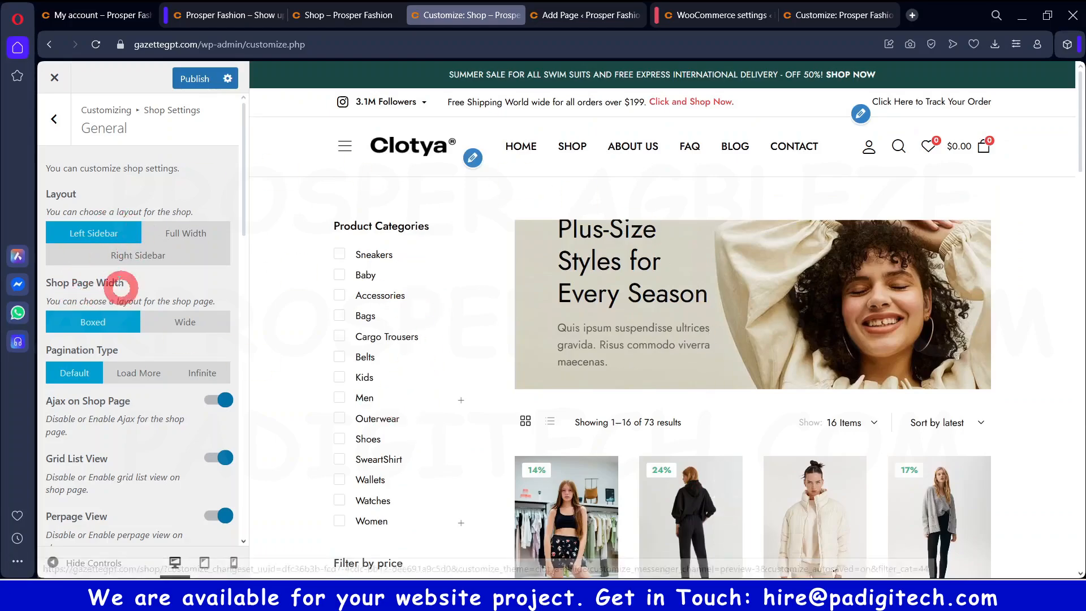
# Try the Right Sidebar layout for the shop and set it back to Left Sidebar
pyautogui.click(134, 258)
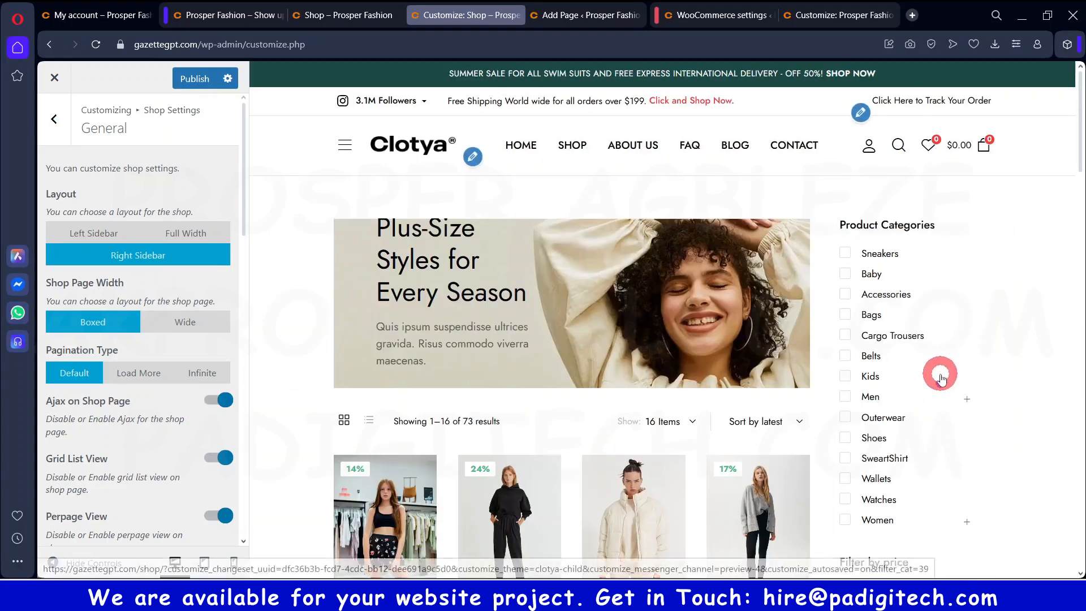
pyautogui.scroll(-4, 906, 373)
pyautogui.scroll(-3, 940, 378)
pyautogui.click(108, 231)
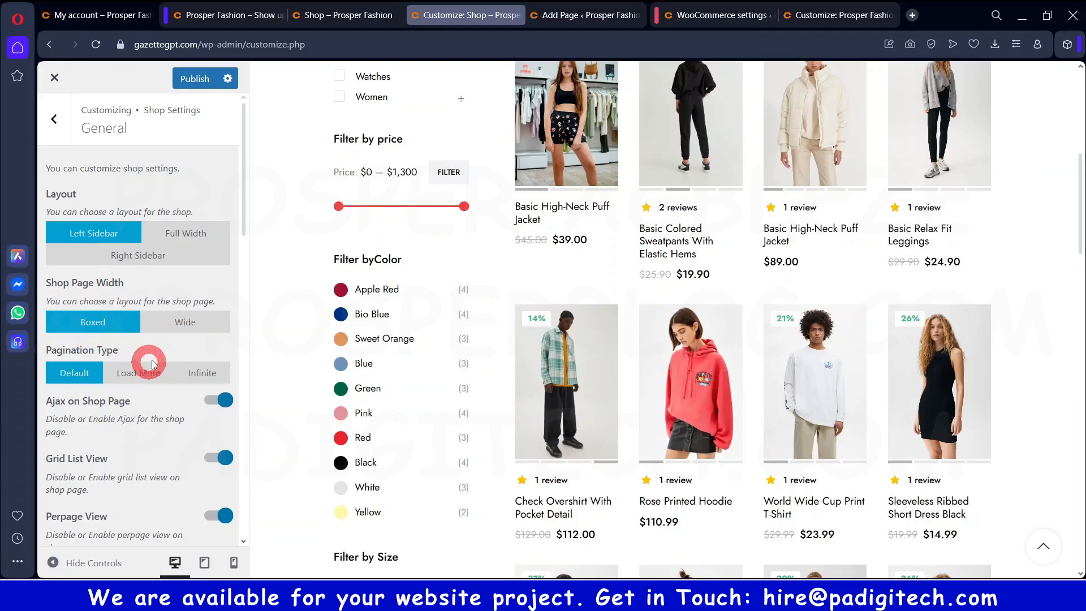
# Keep the pagination type at Default and examine the page navigation below the shop products
pyautogui.click(57, 375)
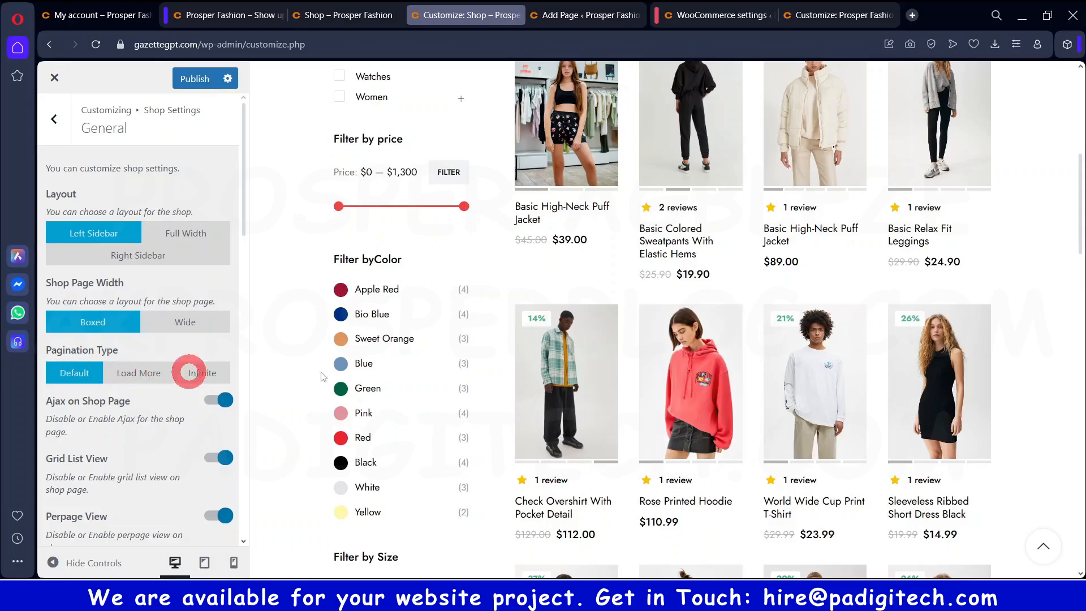
pyautogui.scroll(-10, 328, 376)
pyautogui.scroll(2, 720, 224)
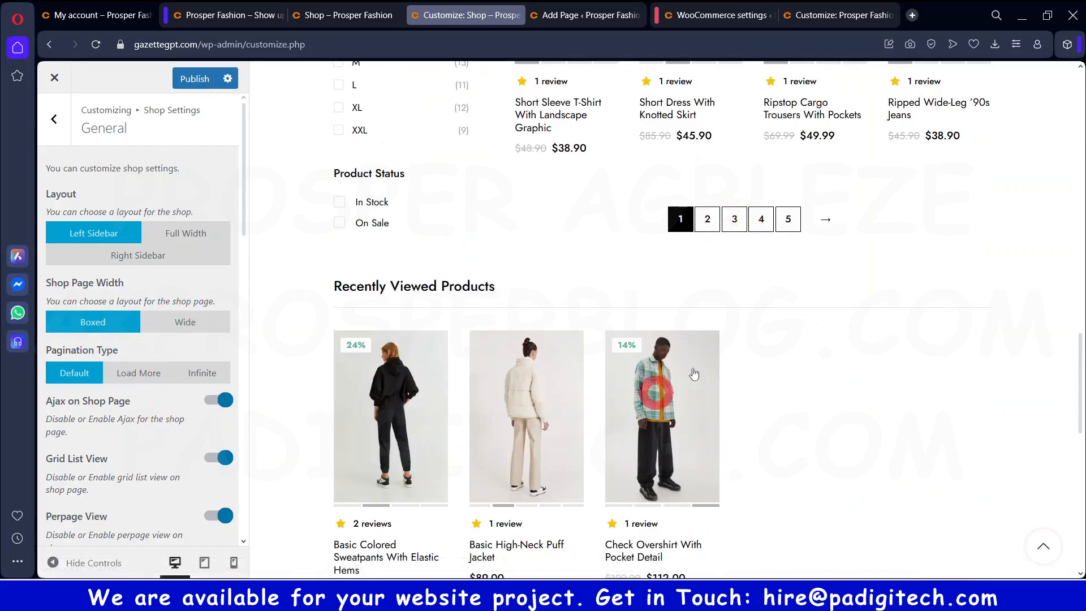
pyautogui.click(831, 222)
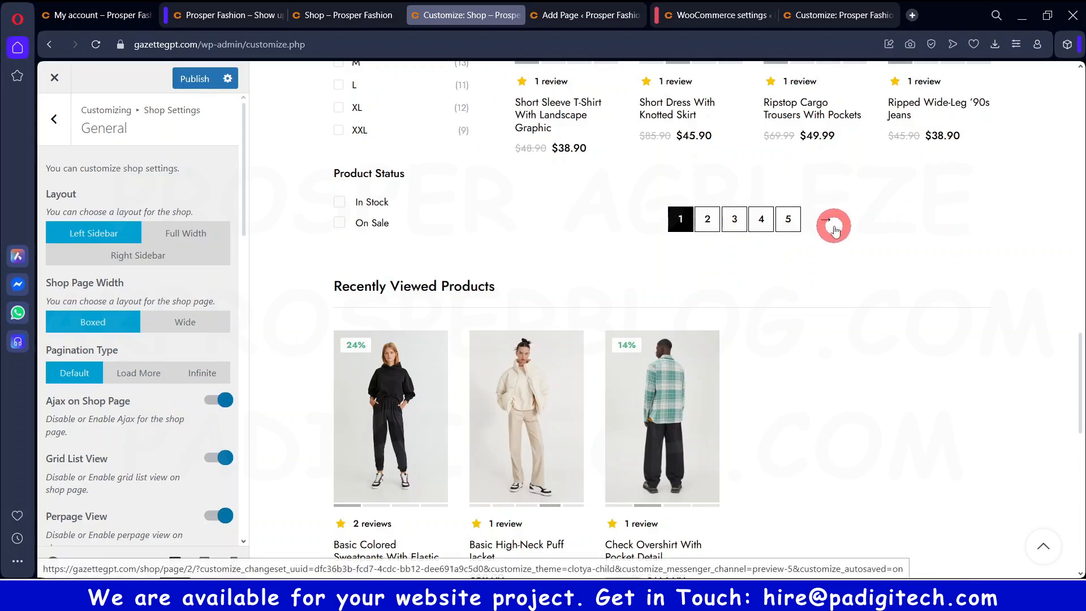
pyautogui.scroll(18, 813, 262)
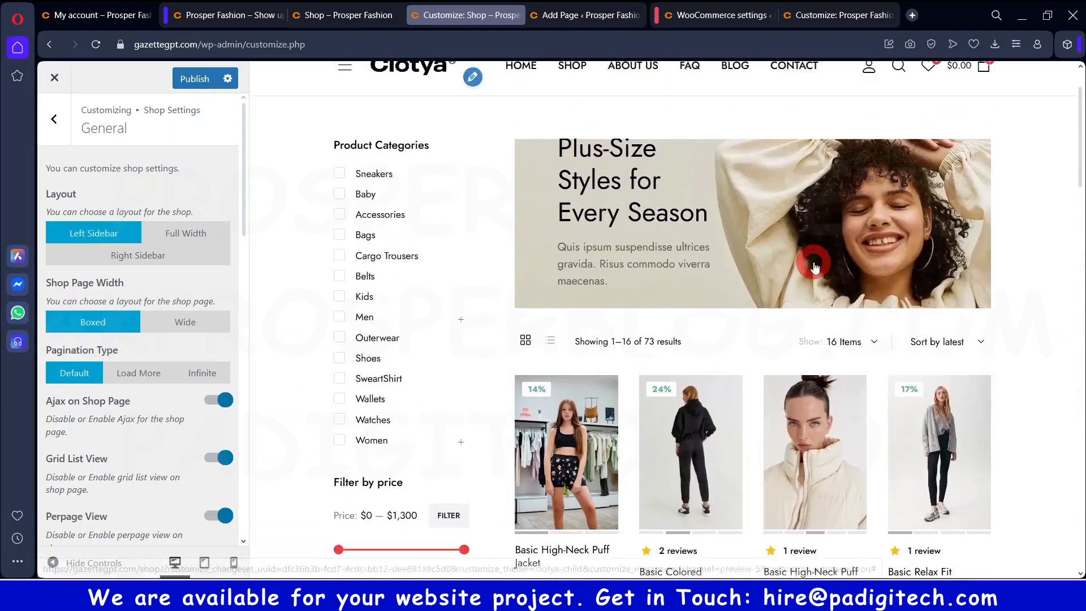
pyautogui.scroll(2, 815, 267)
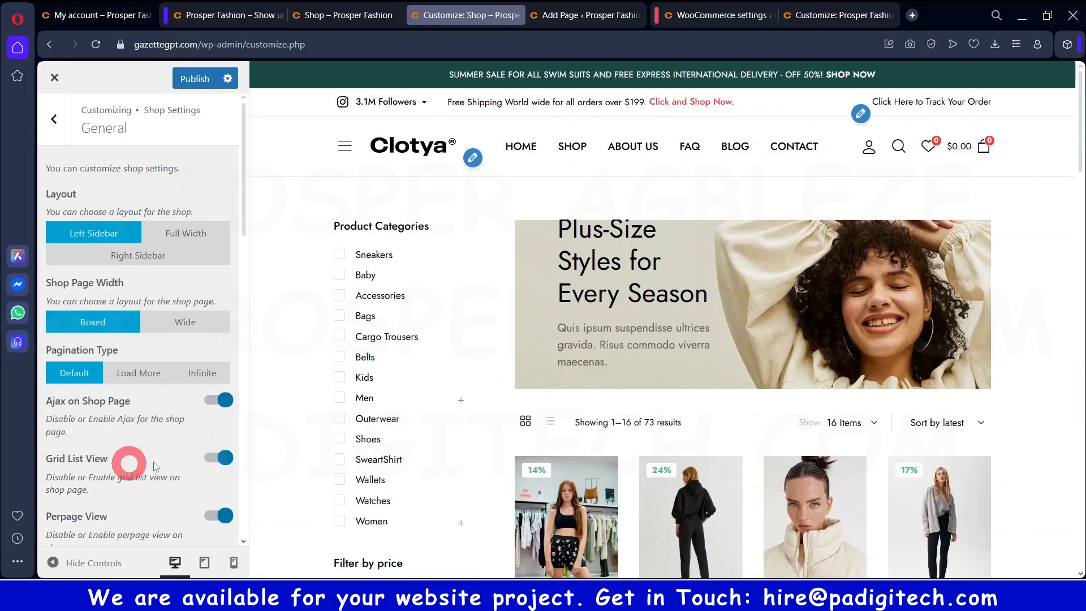
# Review the remaining General shop options, from Grid List View to Catalog Mode, against the shop page preview
pyautogui.scroll(-5, 565, 469)
pyautogui.scroll(3, 802, 482)
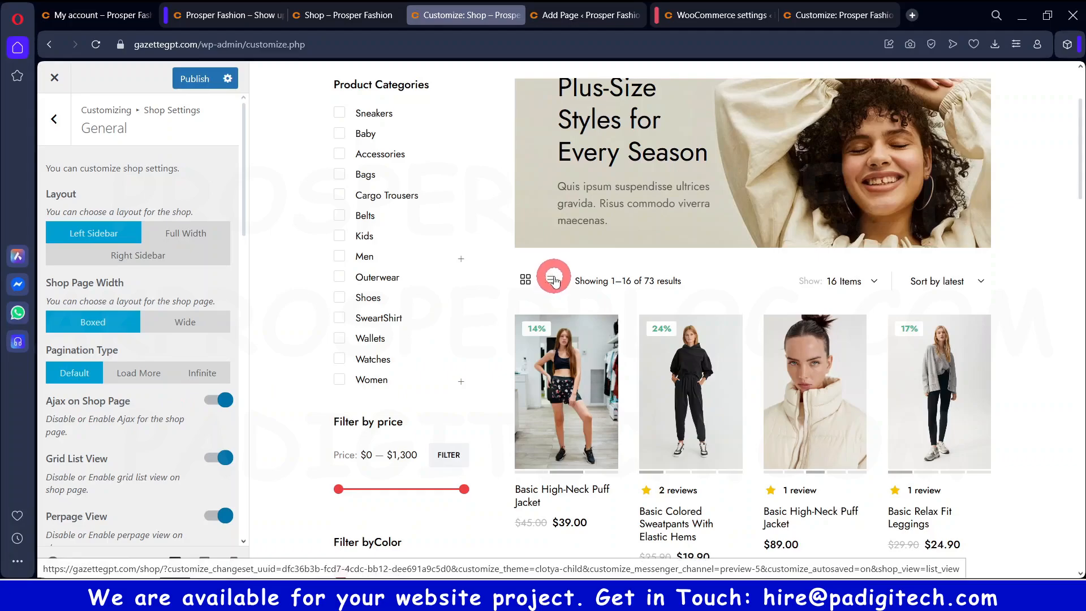
pyautogui.scroll(-5, 220, 443)
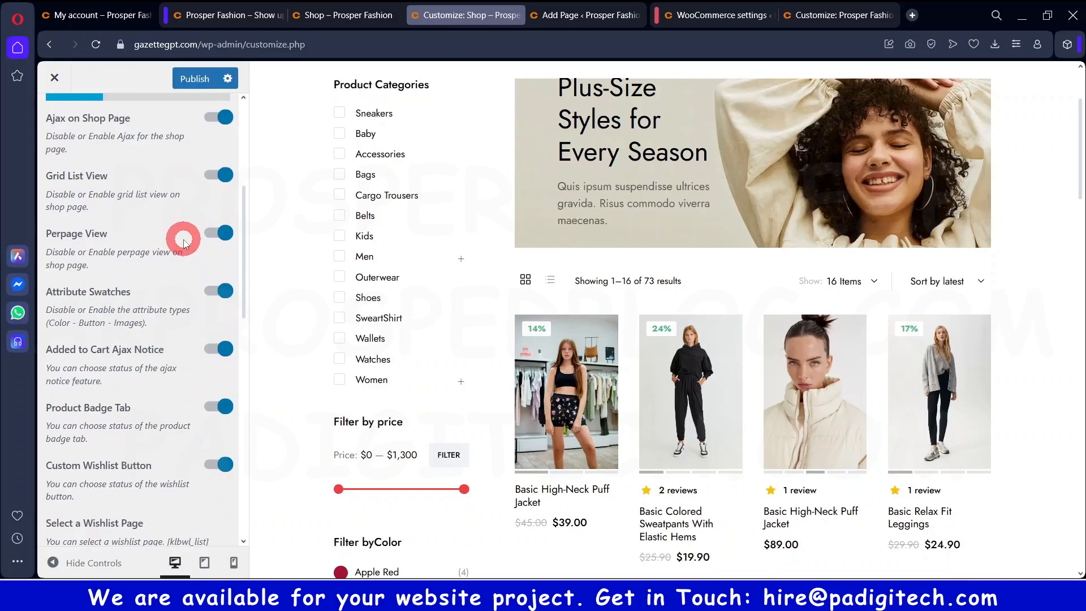
pyautogui.scroll(-7, 183, 243)
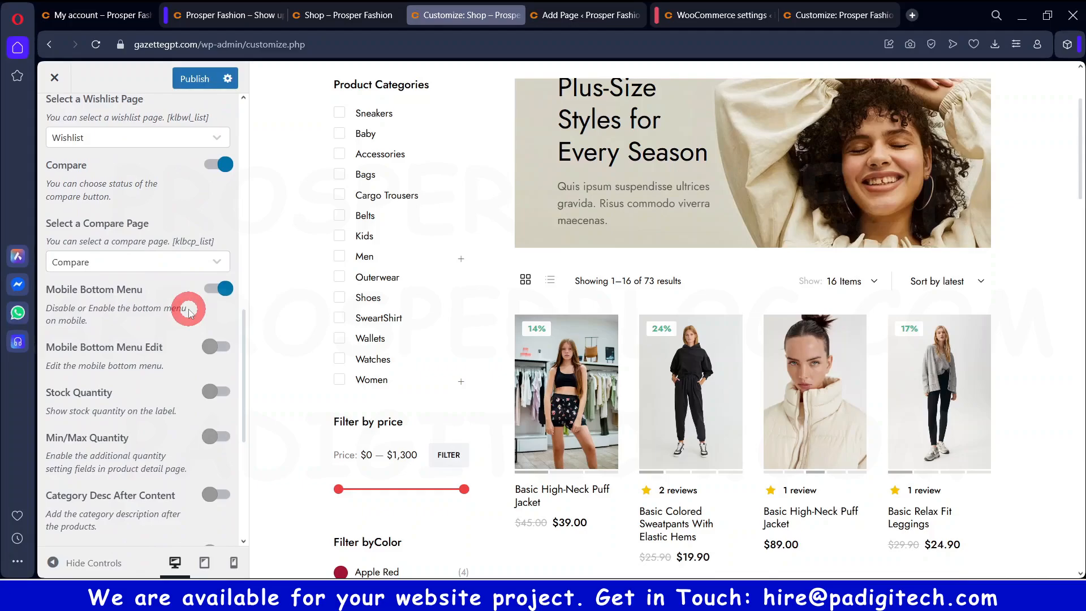
pyautogui.scroll(-1, 190, 313)
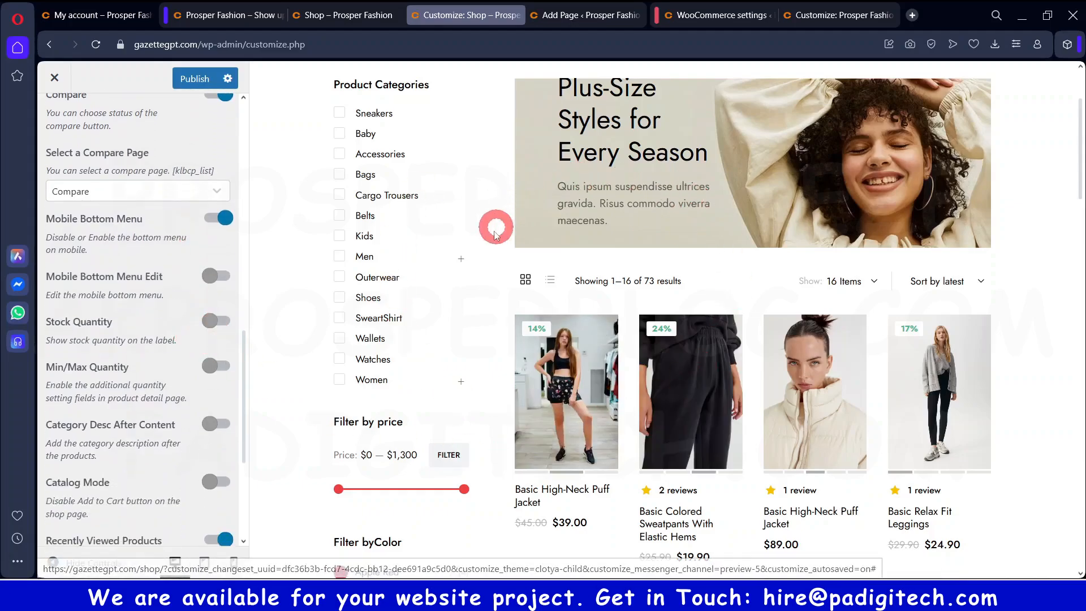
pyautogui.scroll(-5, 960, 414)
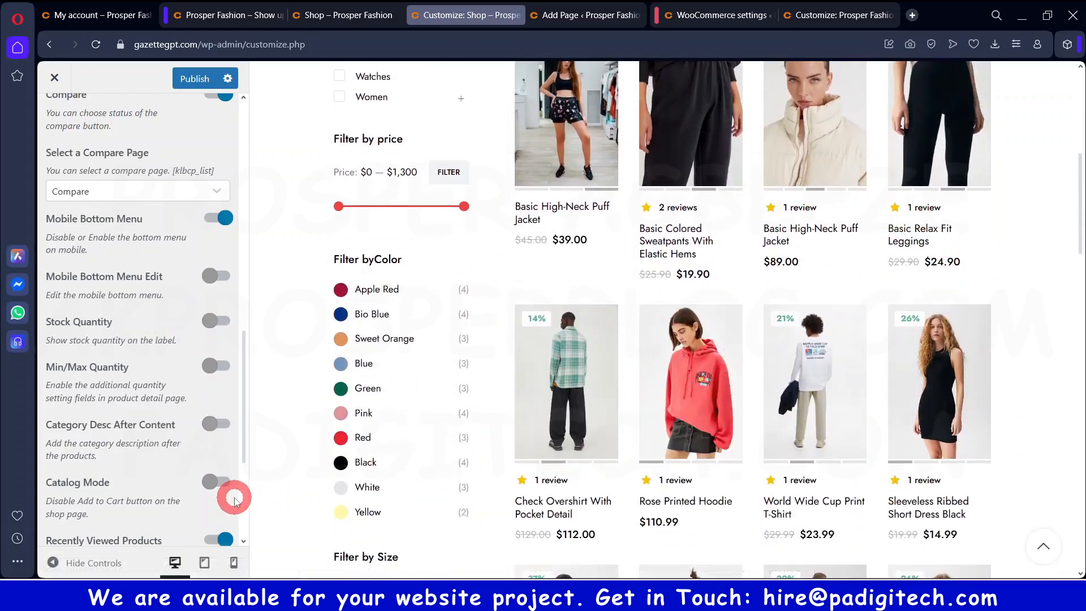
pyautogui.scroll(-7, 771, 496)
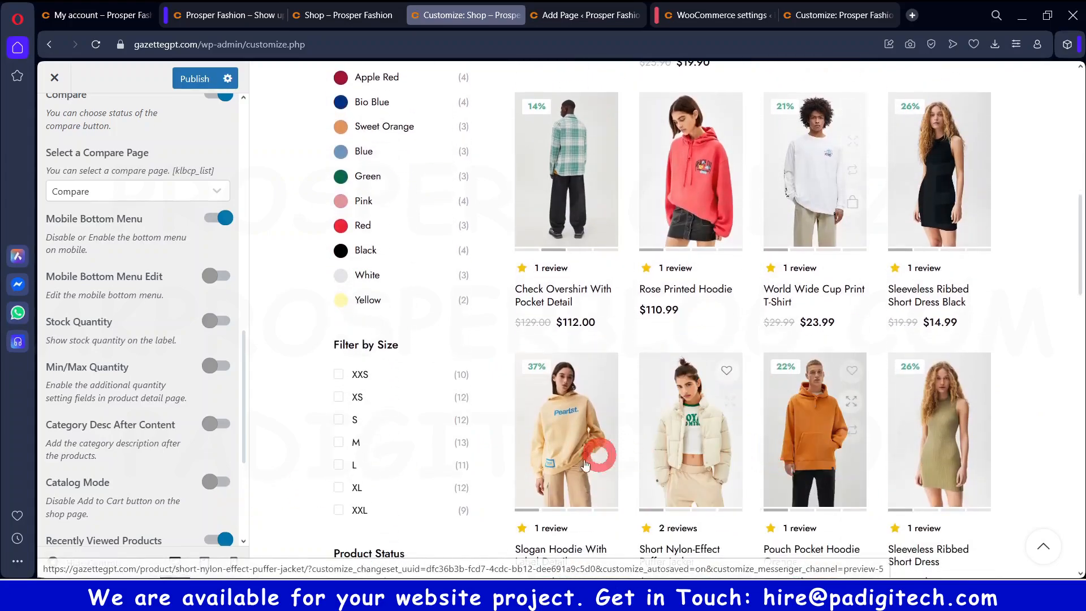
pyautogui.scroll(-4, 173, 390)
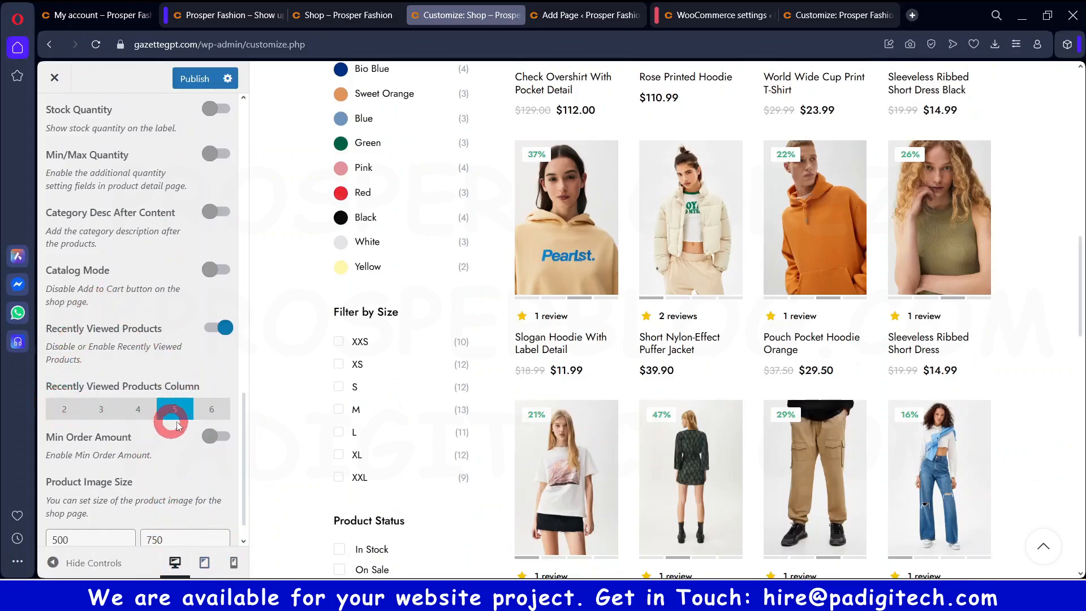
# Set the Recently Viewed Products Column to 4 in the General shop settings
pyautogui.scroll(-8, 771, 375)
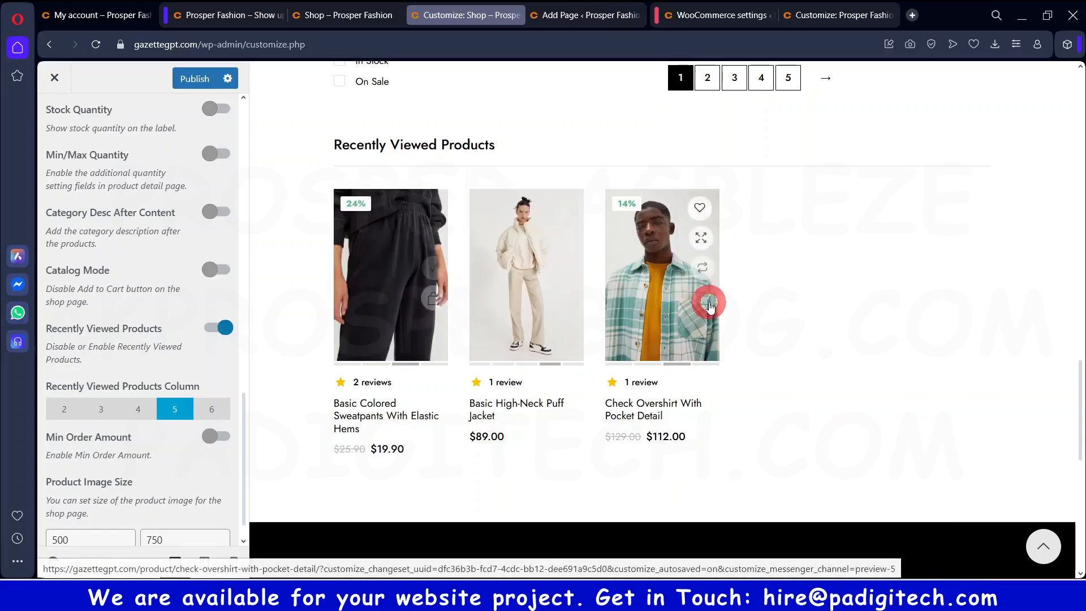
pyautogui.click(127, 413)
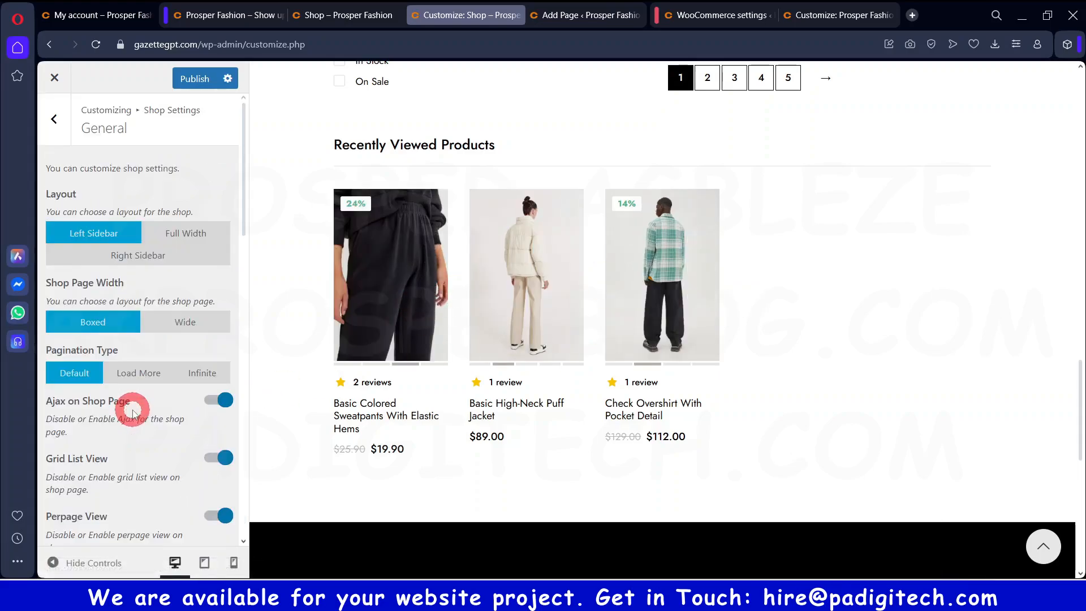
pyautogui.scroll(-5, 207, 416)
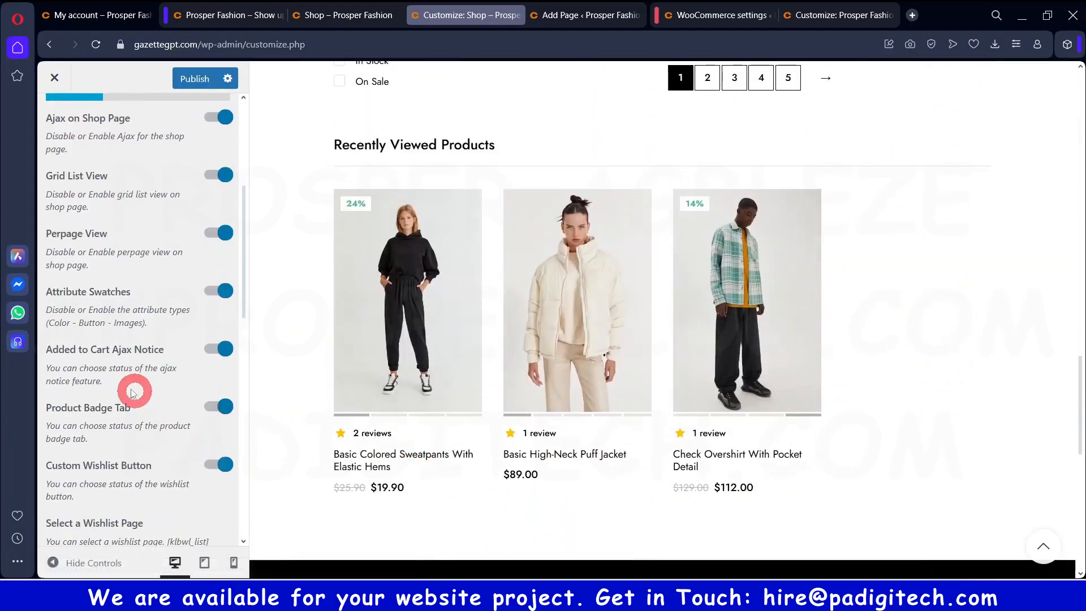
pyautogui.scroll(-5, 134, 391)
pyautogui.scroll(10, 141, 317)
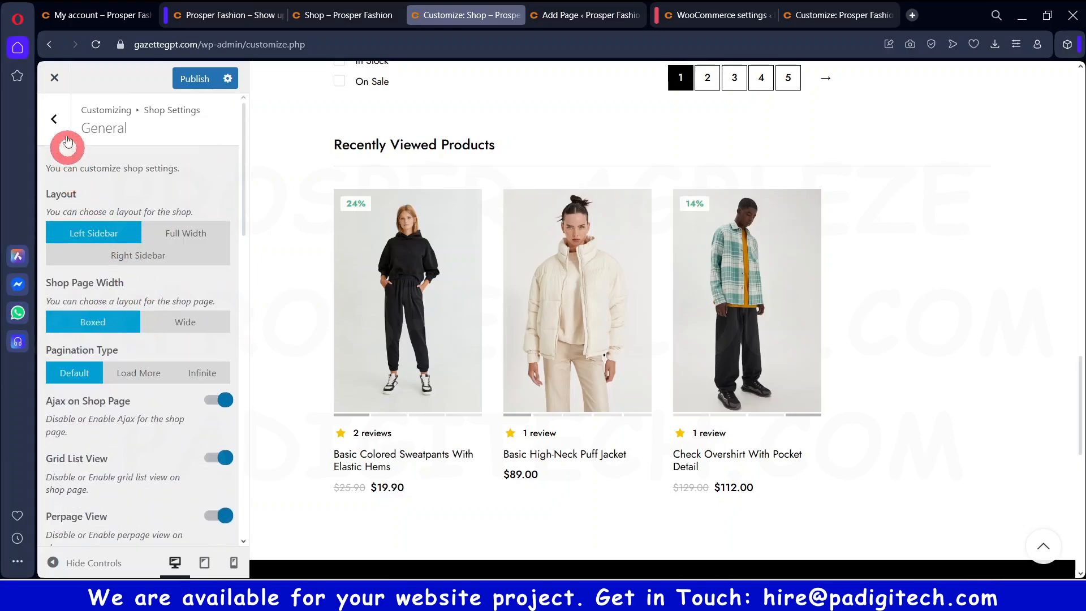
# Open the Product Box section of Shop Settings with the product grid in the preview
pyautogui.click(55, 120)
pyautogui.click(109, 204)
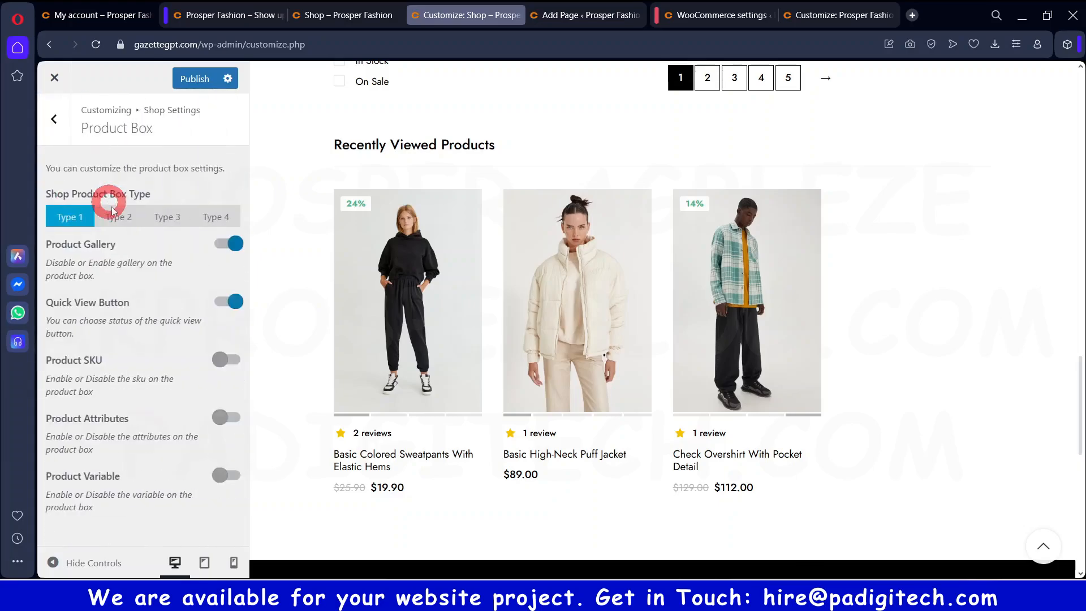
pyautogui.scroll(10, 664, 305)
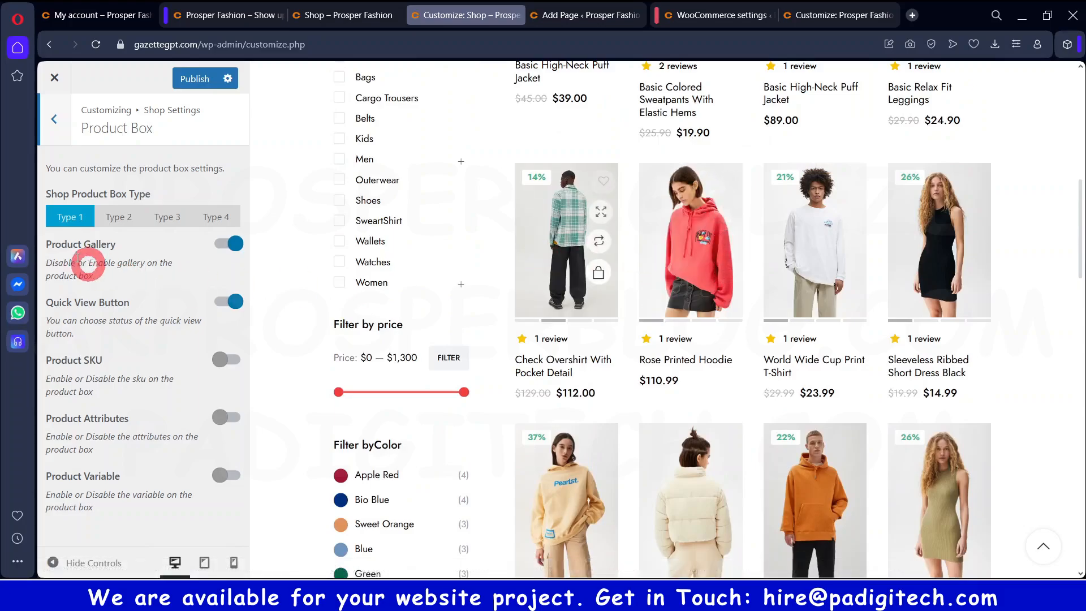
# Try Type 2 as the shop product box type, return it to Type 1 and inspect the product cards
pyautogui.click(116, 215)
pyautogui.click(426, 388)
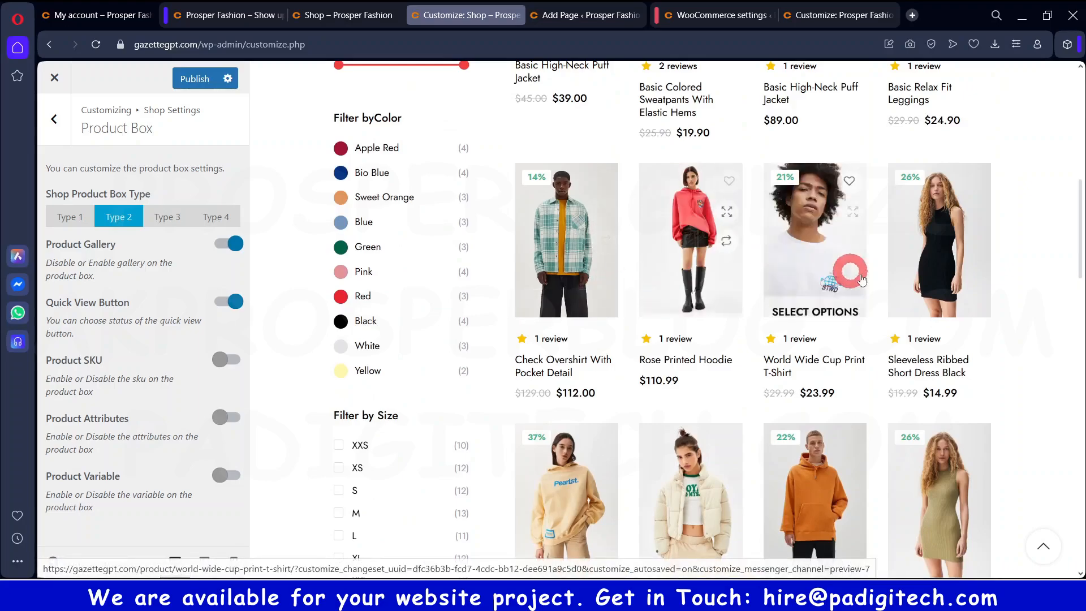
pyautogui.scroll(10, 1033, 306)
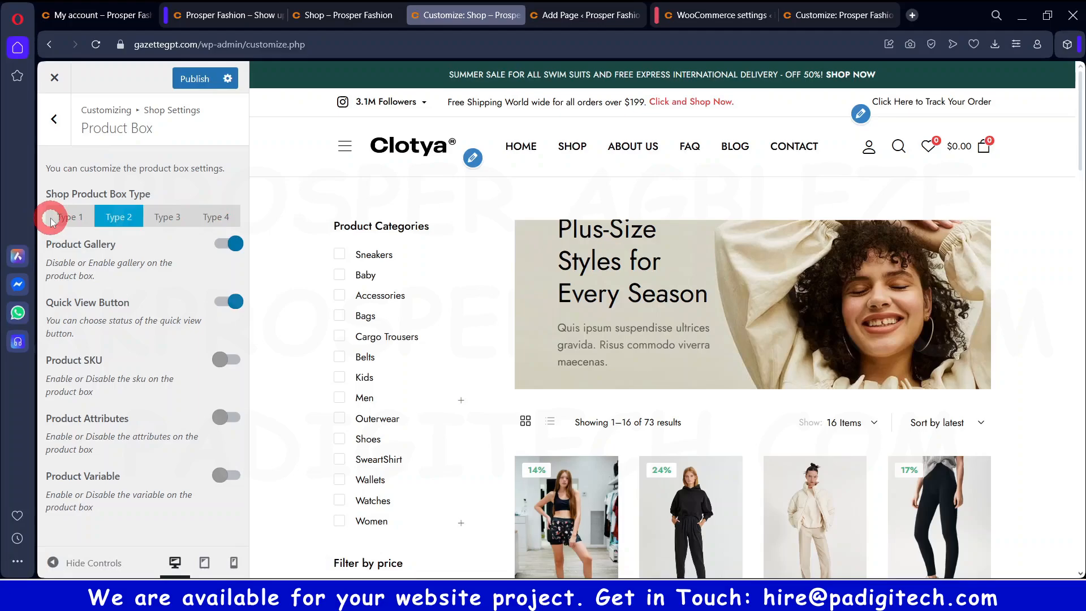
pyautogui.click(68, 219)
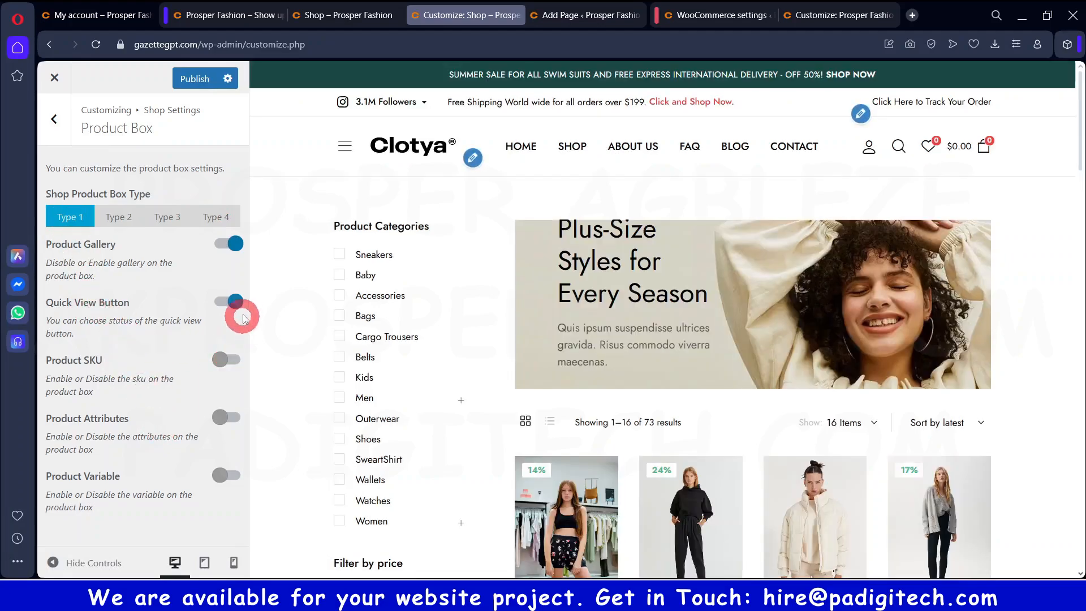
pyautogui.scroll(-3, 668, 340)
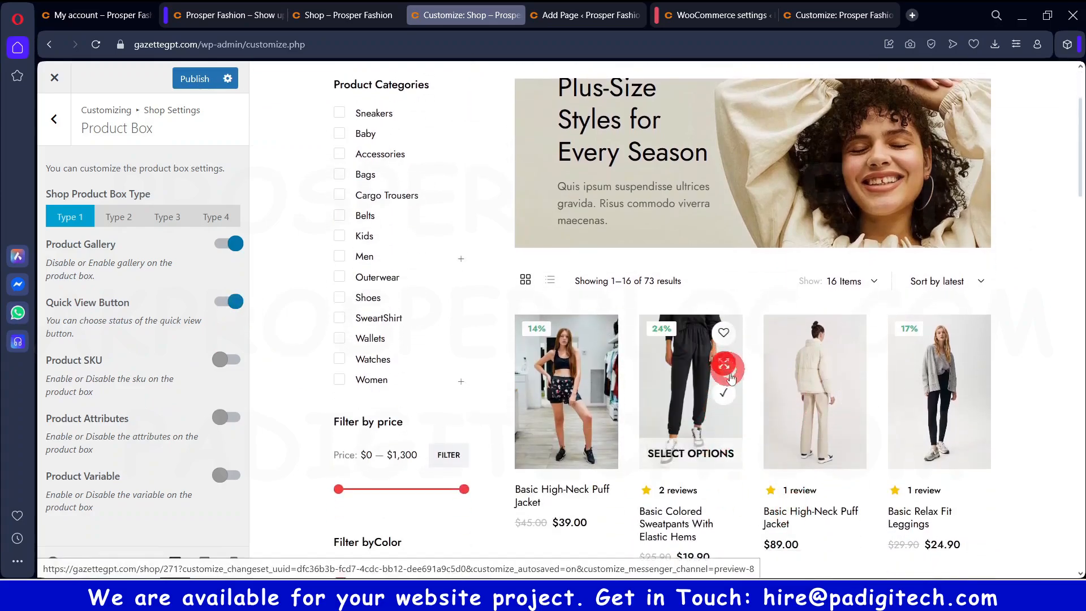
pyautogui.scroll(-3, 730, 378)
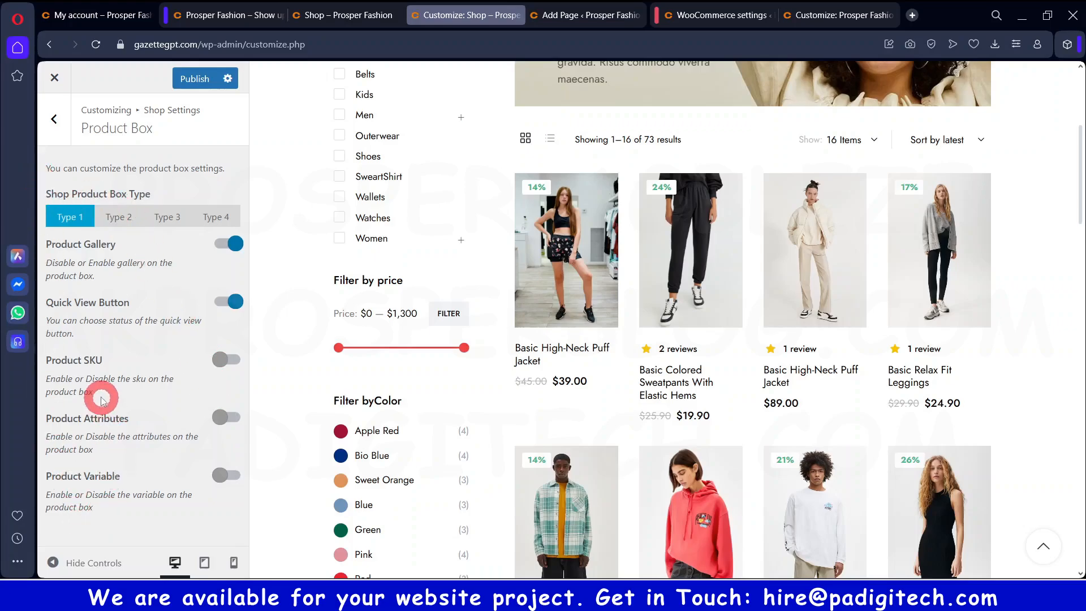
# Open the Product Detail section of Shop Settings and load the $39.00 Basic High-Neck Puff Jacket in the preview
pyautogui.click(54, 118)
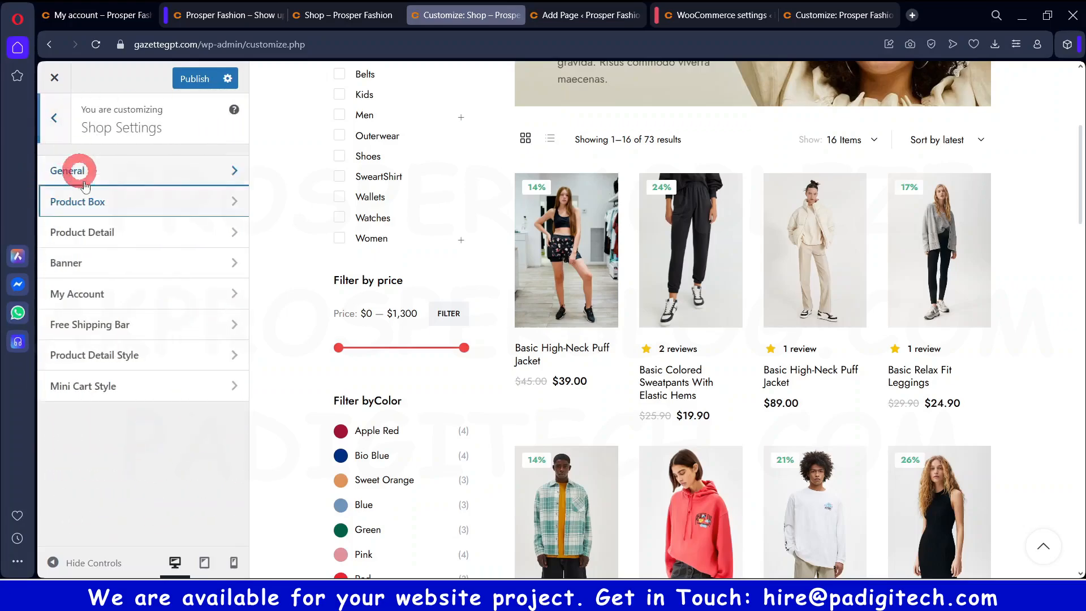
pyautogui.click(116, 238)
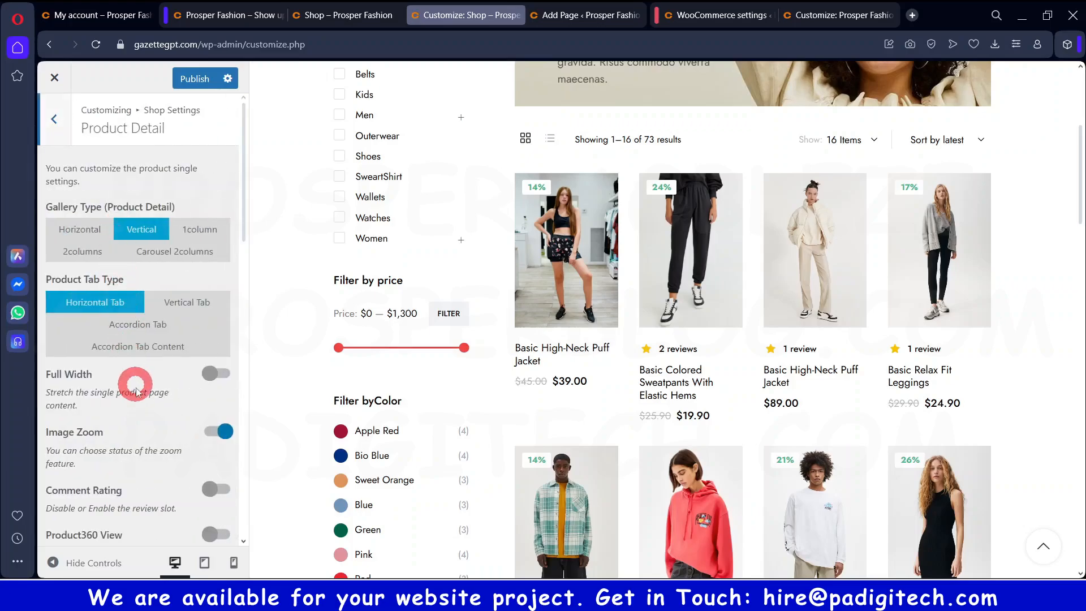
pyautogui.scroll(-3, 136, 390)
pyautogui.moveTo(599, 230)
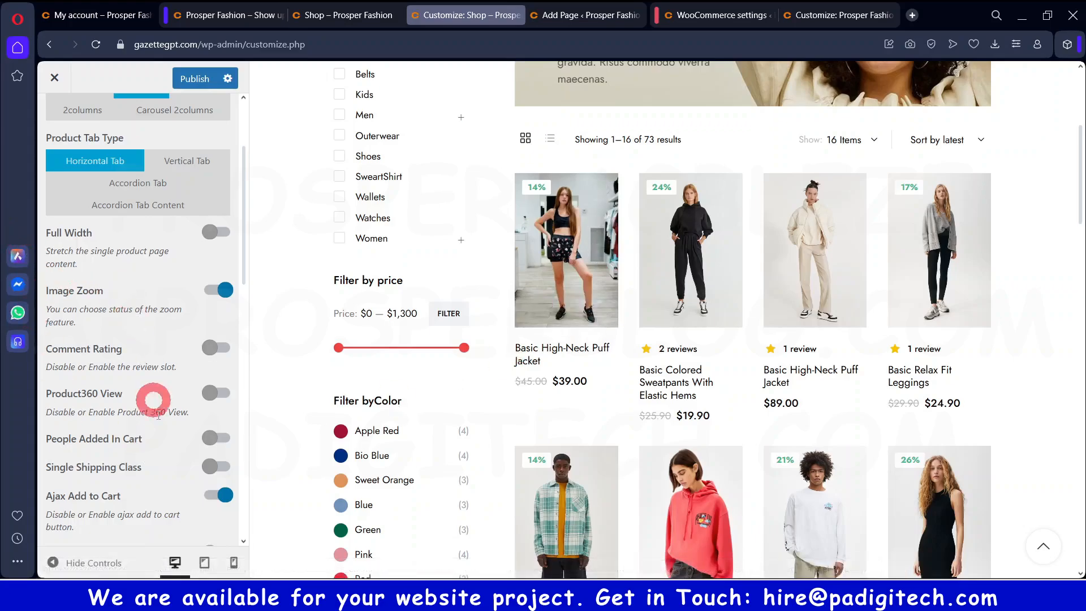
pyautogui.scroll(-5, 160, 433)
pyautogui.scroll(7, 153, 401)
pyautogui.moveTo(564, 287)
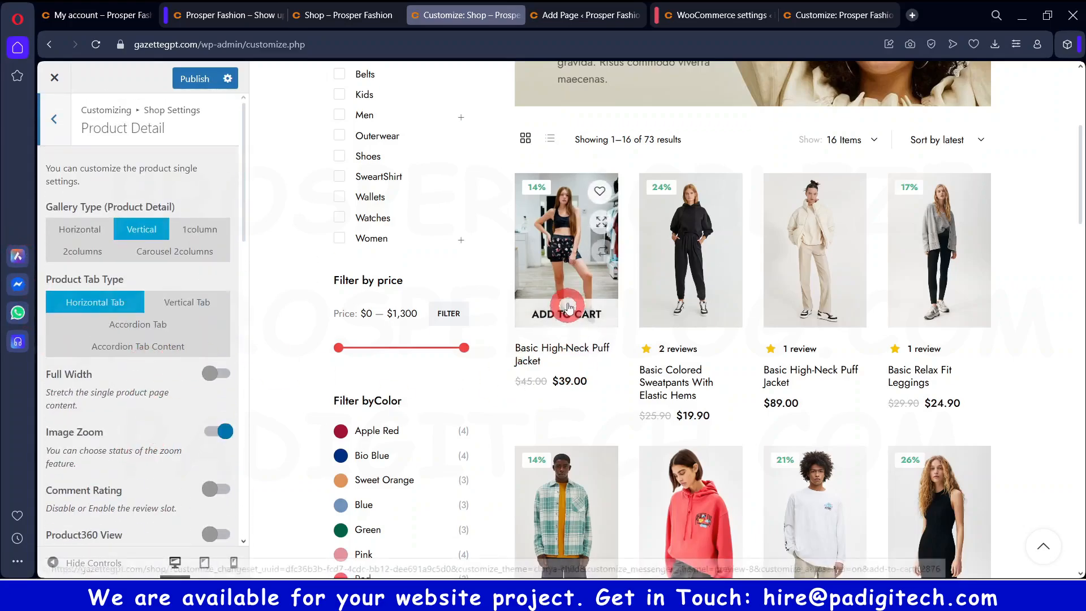
pyautogui.click(564, 287)
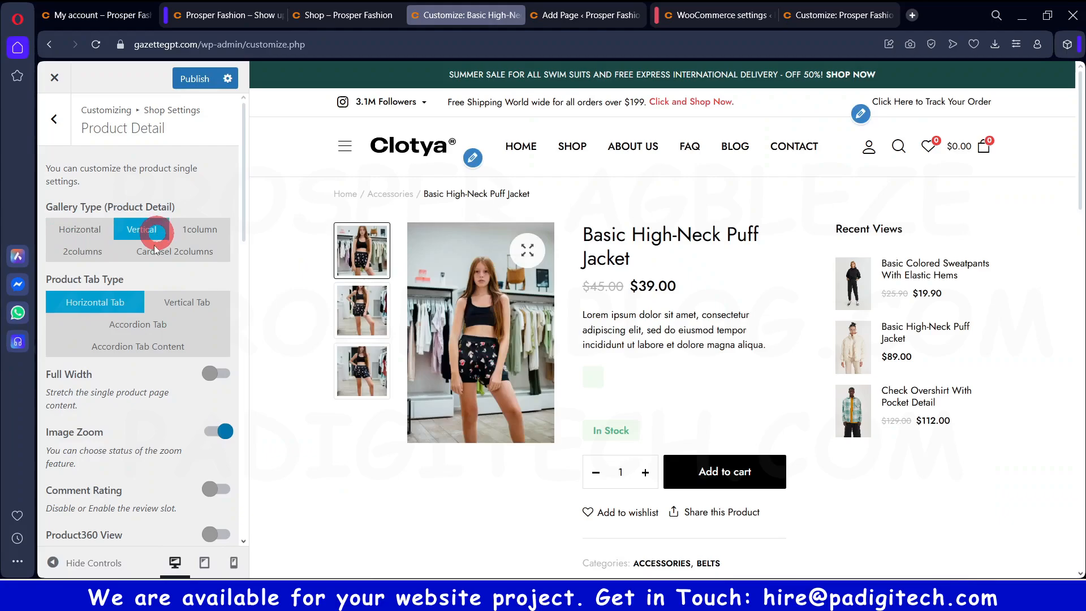
# Try the Horizontal gallery type for the product detail page and set it back to Vertical
pyautogui.click(86, 230)
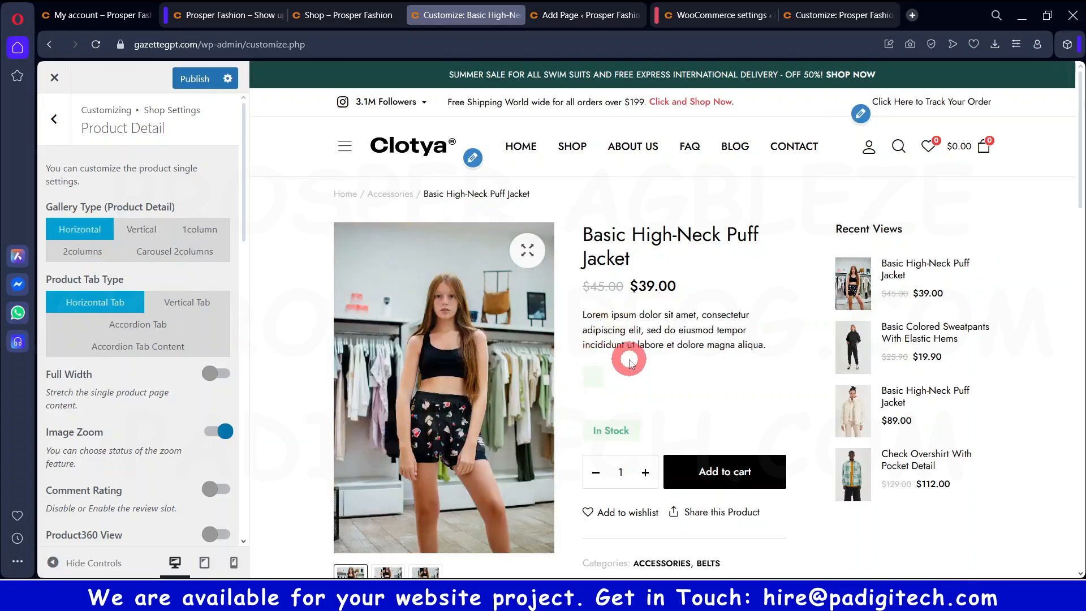
pyautogui.scroll(-2, 469, 160)
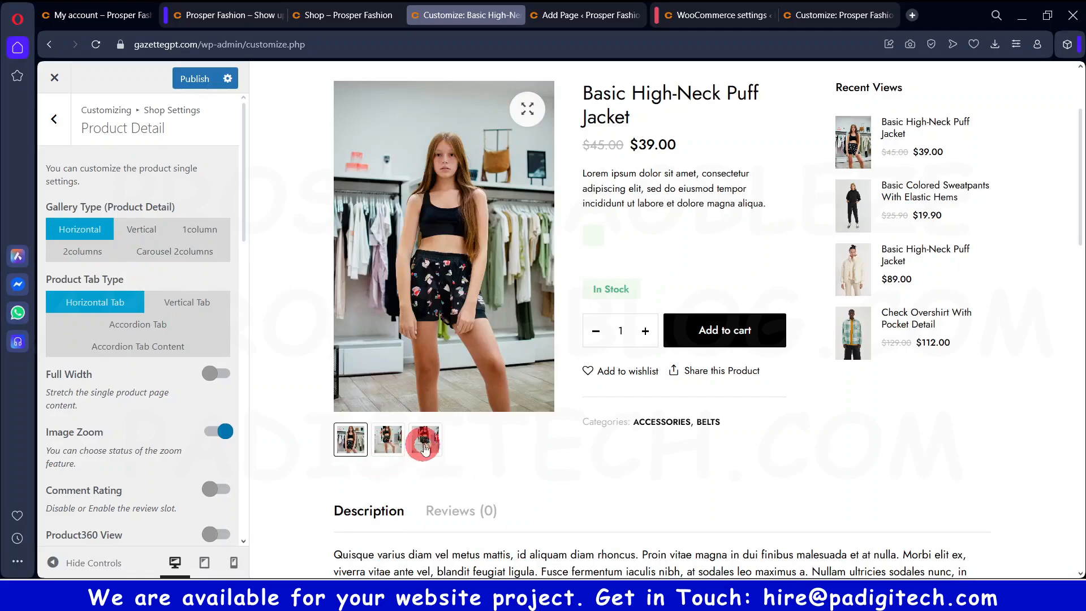
pyautogui.click(144, 225)
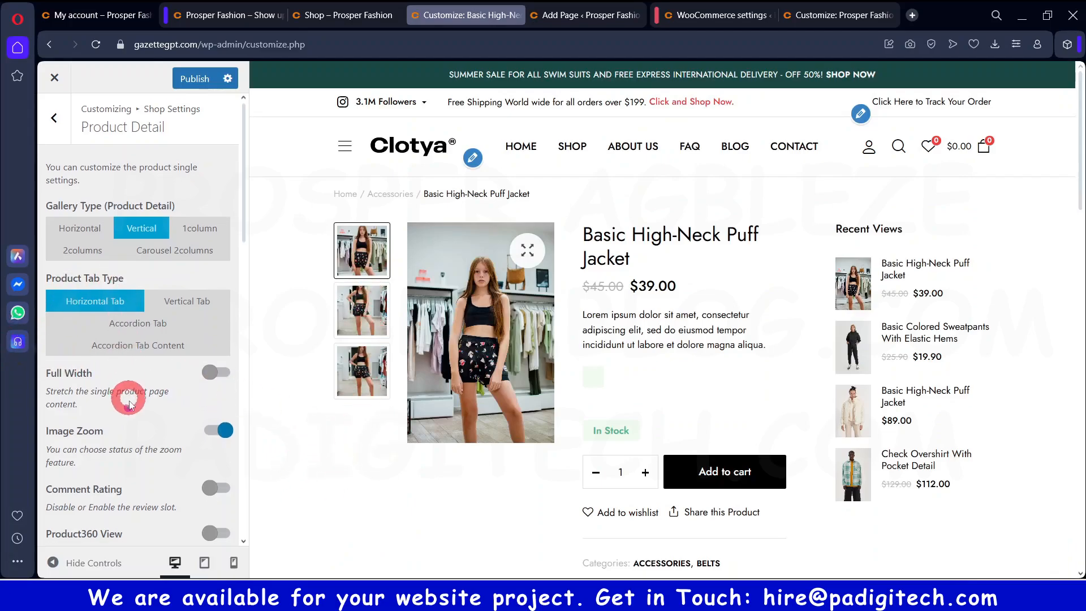
# Examine the remaining Product Detail options, from tab type and image zoom to social share and the related, cross-sell and upsell columns
pyautogui.scroll(-3, 126, 417)
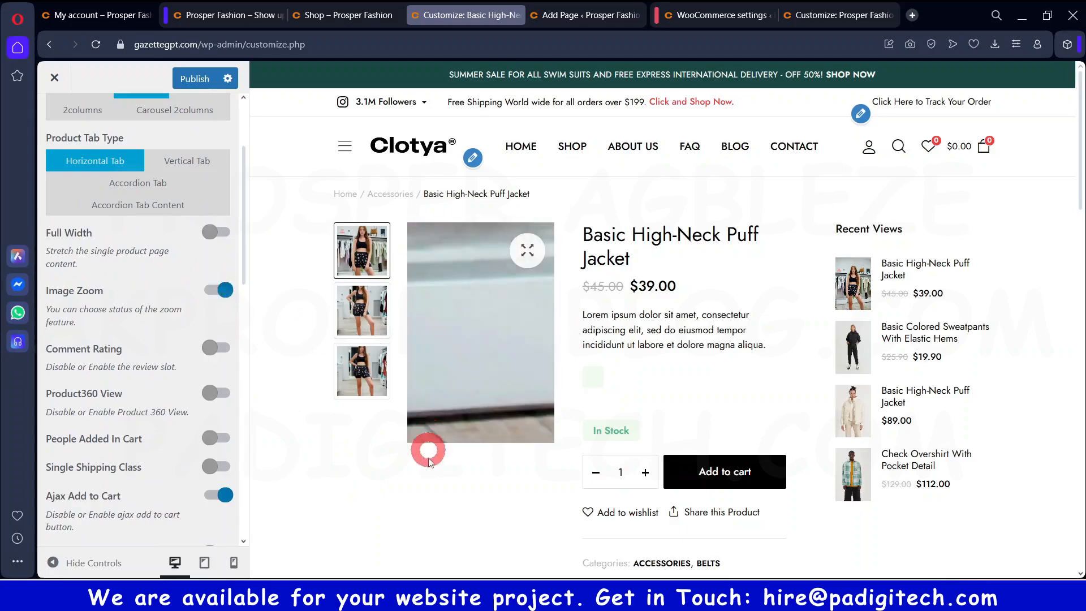
pyautogui.scroll(-10, 182, 373)
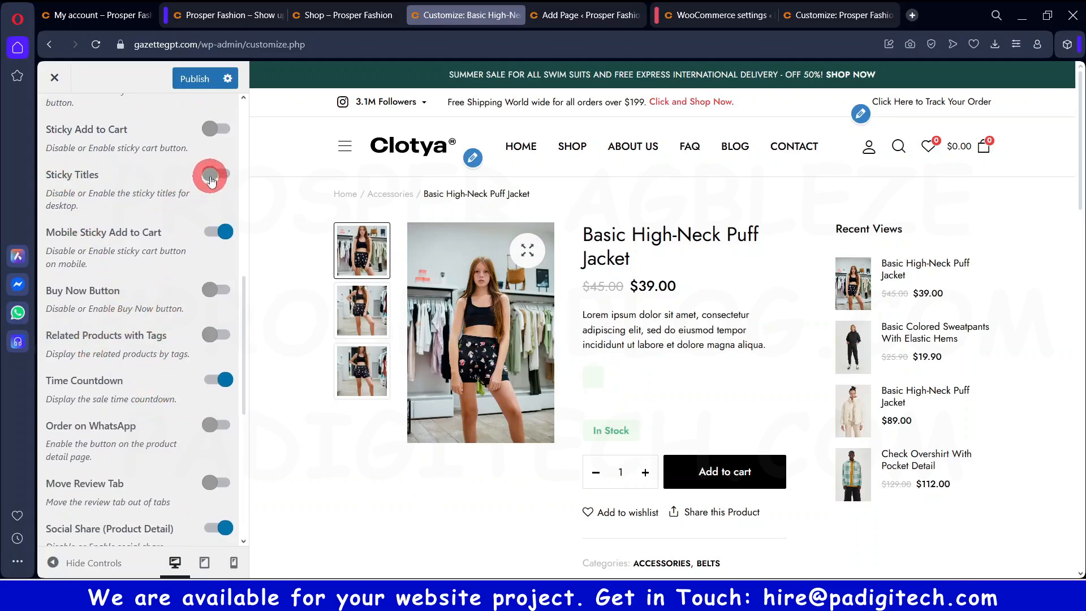
pyautogui.scroll(-2, 349, 281)
pyautogui.scroll(-5, 422, 326)
pyautogui.scroll(7, 424, 330)
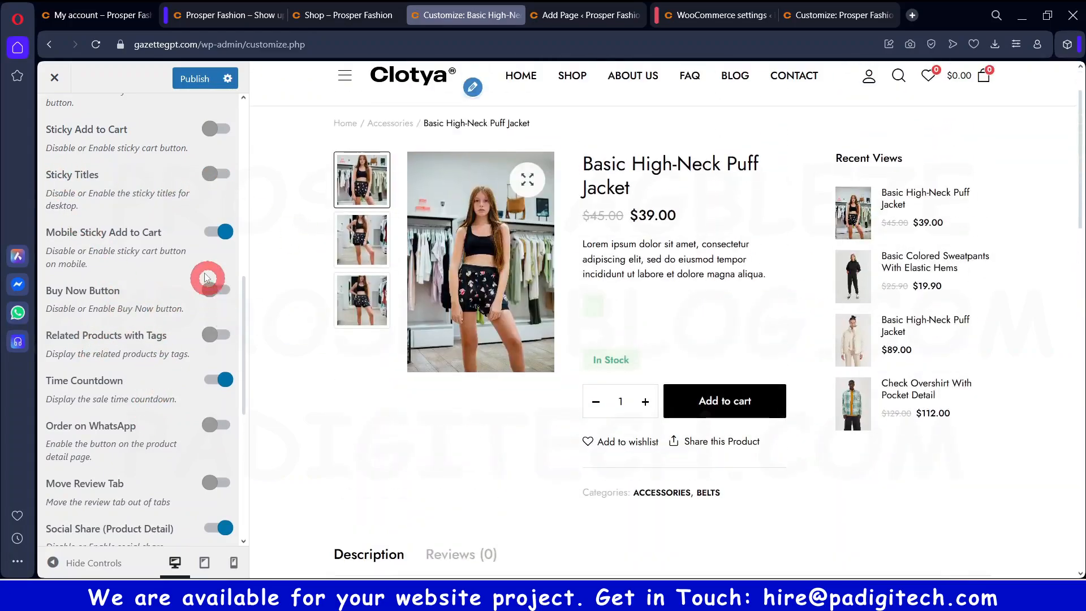
pyautogui.scroll(-7, 175, 357)
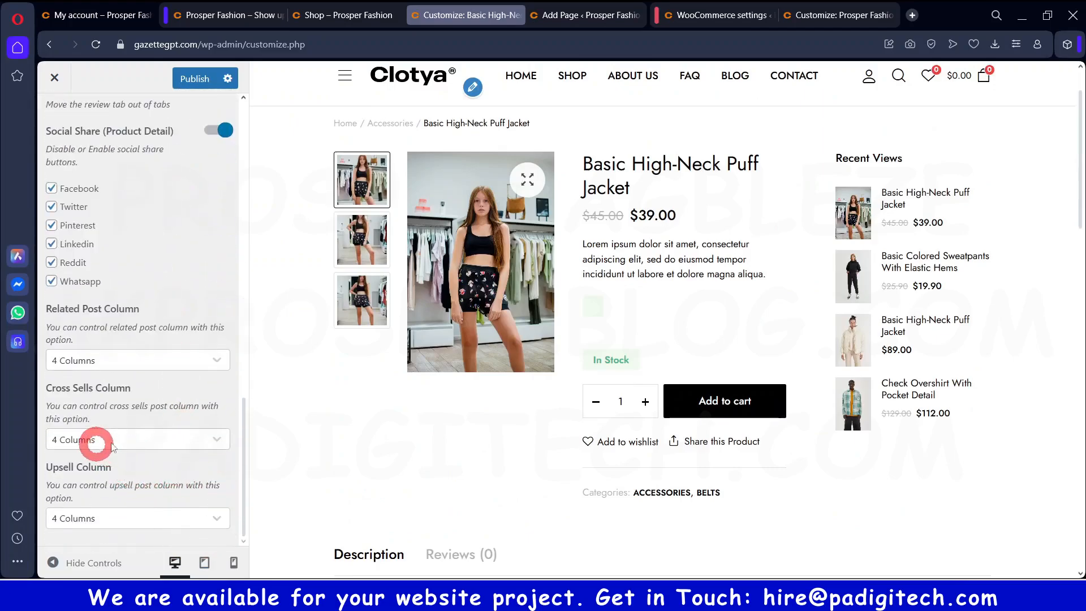
pyautogui.scroll(-10, 737, 347)
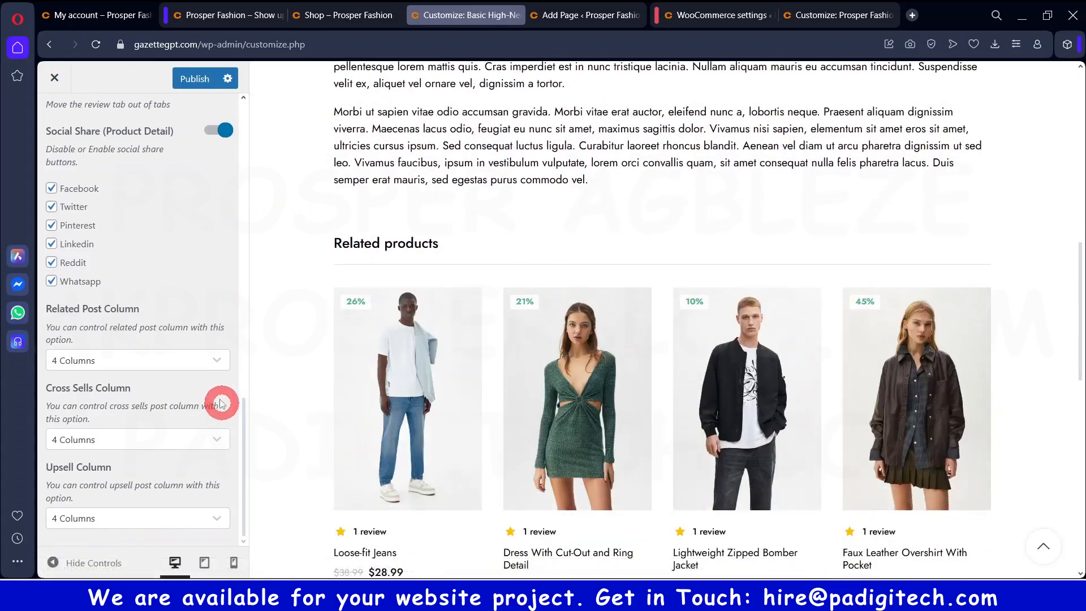
pyautogui.scroll(10, 192, 390)
pyautogui.click(54, 119)
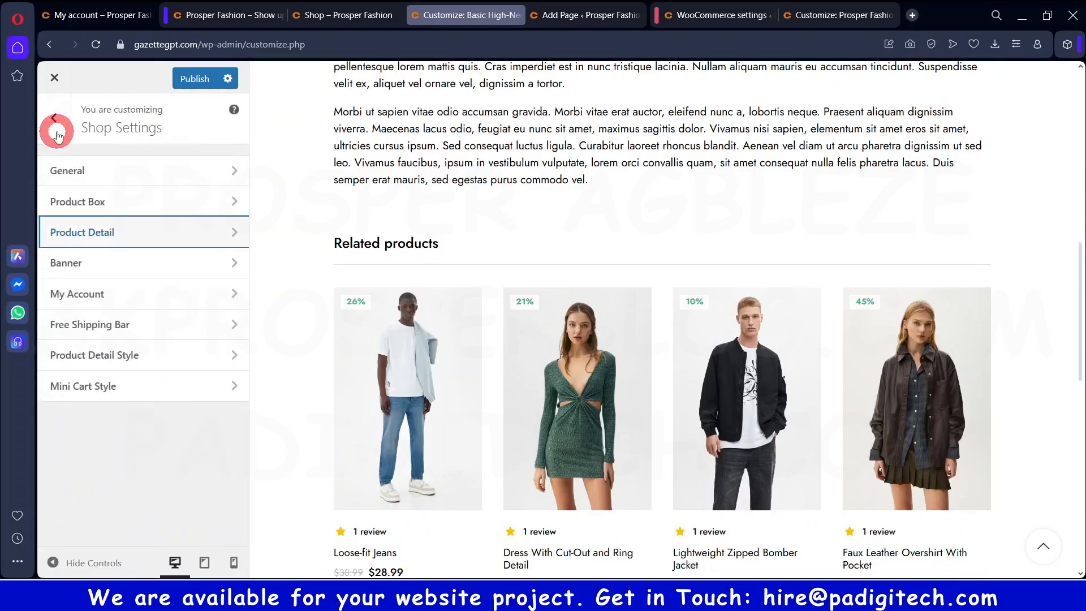
# Open the Banner section of Shop Settings with the shop page in the preview and inspect its image, title, subtitle, URL and color options
pyautogui.click(150, 276)
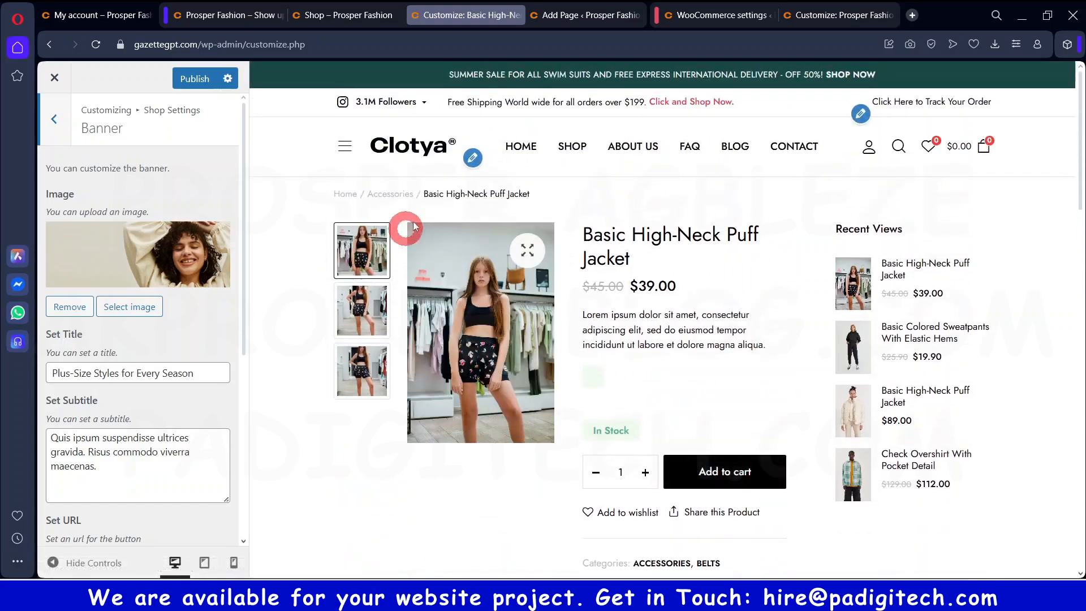
pyautogui.click(571, 146)
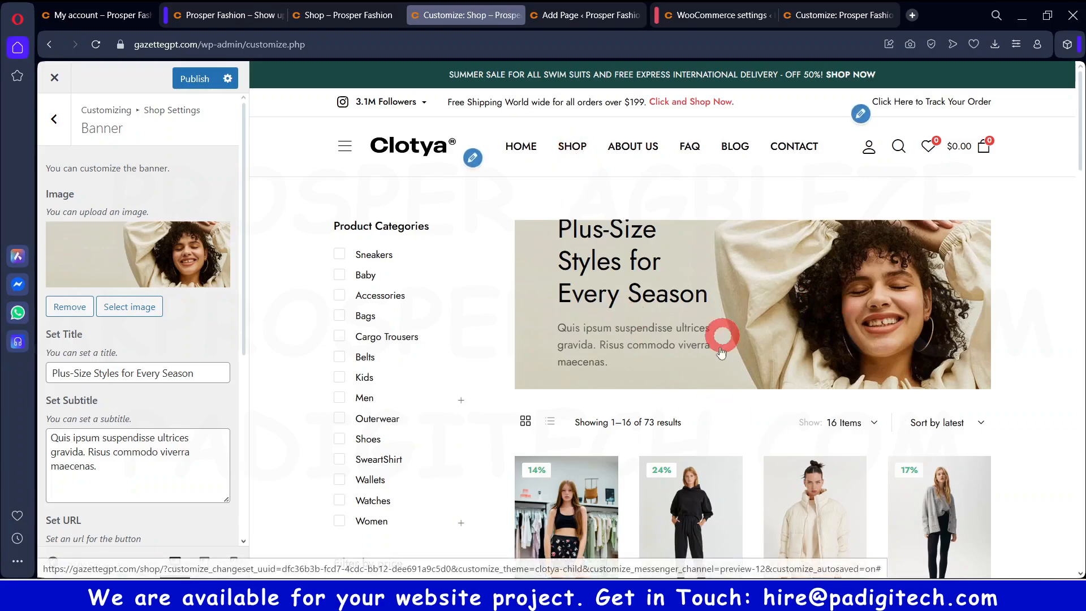
pyautogui.tripleClick(93, 373)
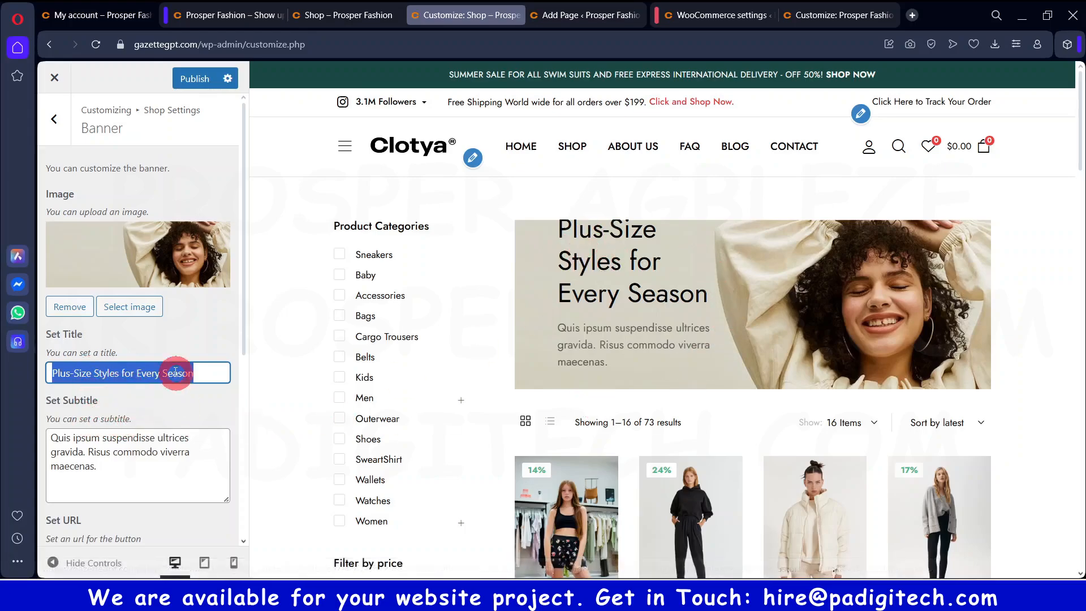
pyautogui.scroll(-5, 191, 371)
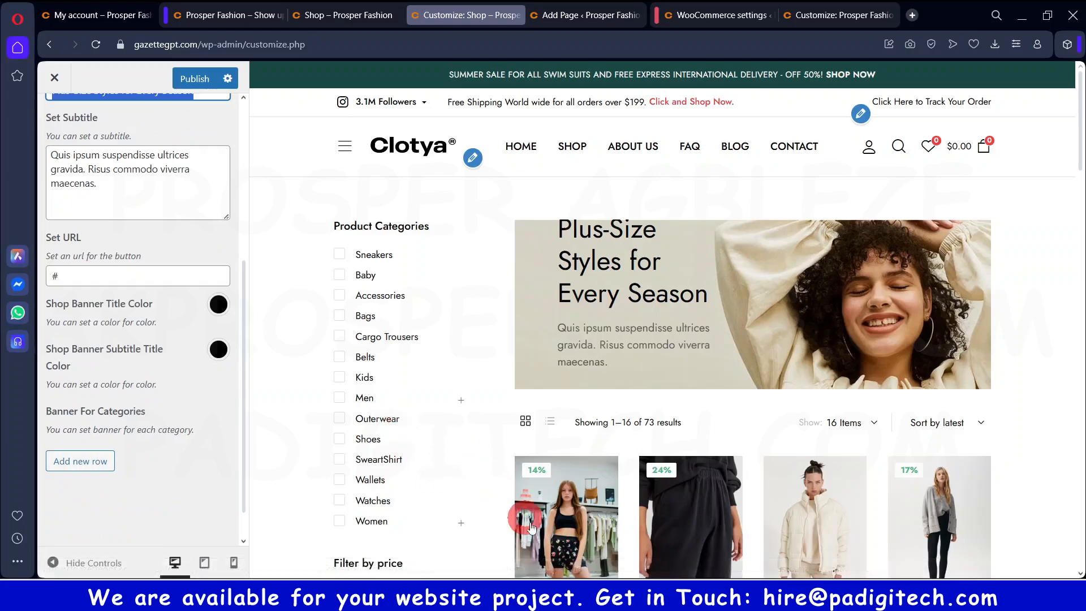
pyautogui.scroll(5, 199, 444)
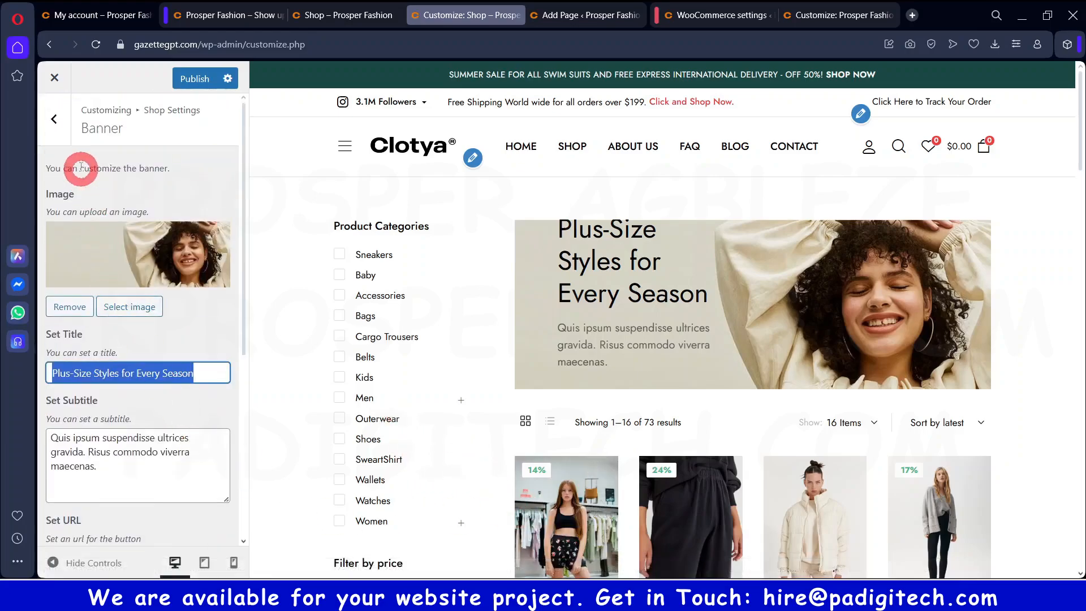
pyautogui.click(54, 119)
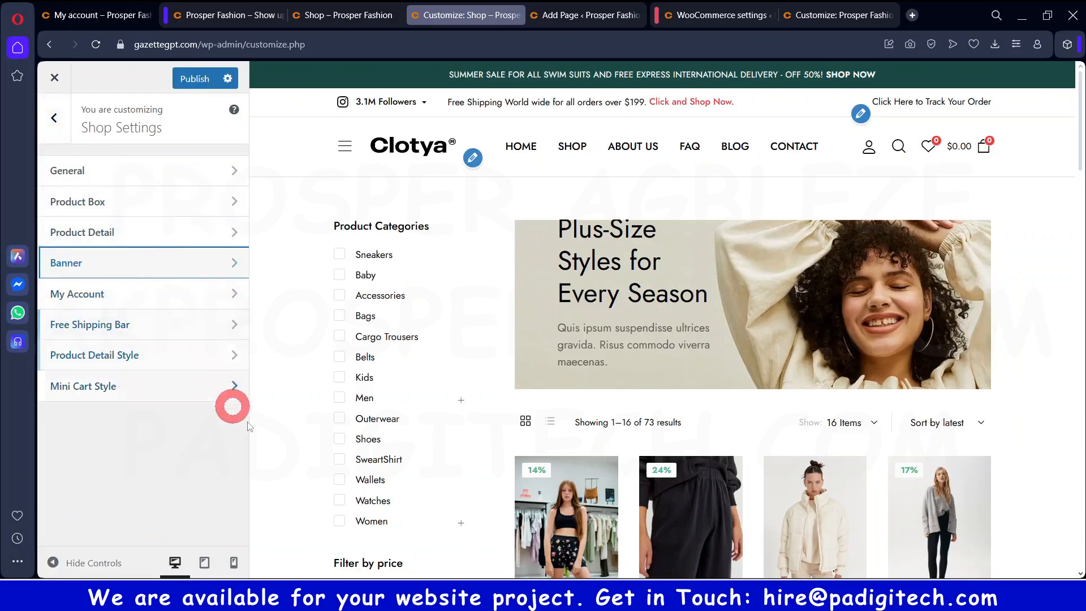
# View the My Account and Product Detail Style sections of Shop Settings
pyautogui.click(174, 293)
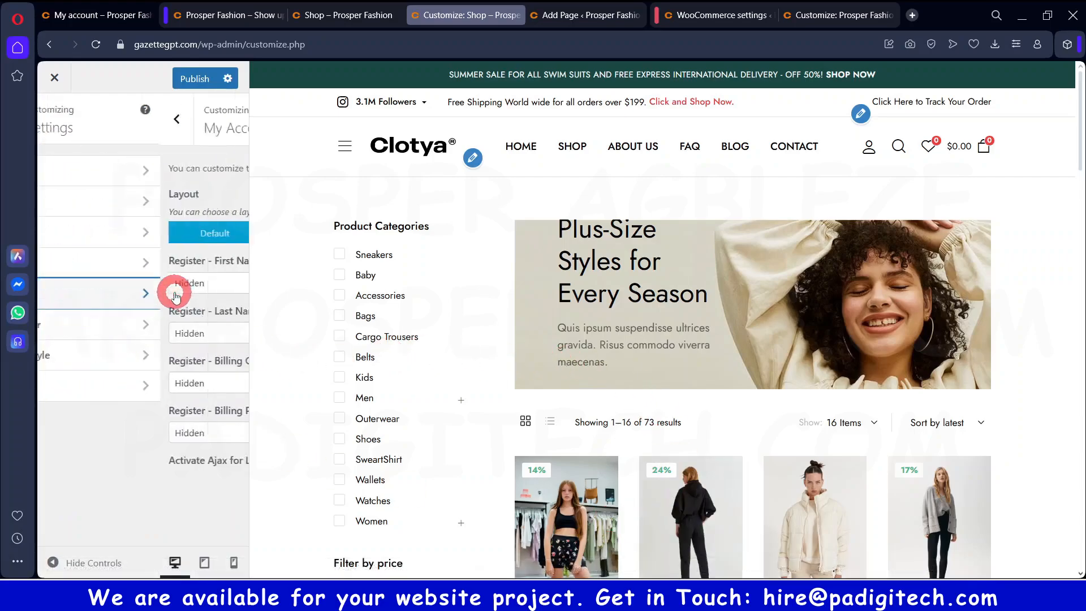
pyautogui.click(54, 119)
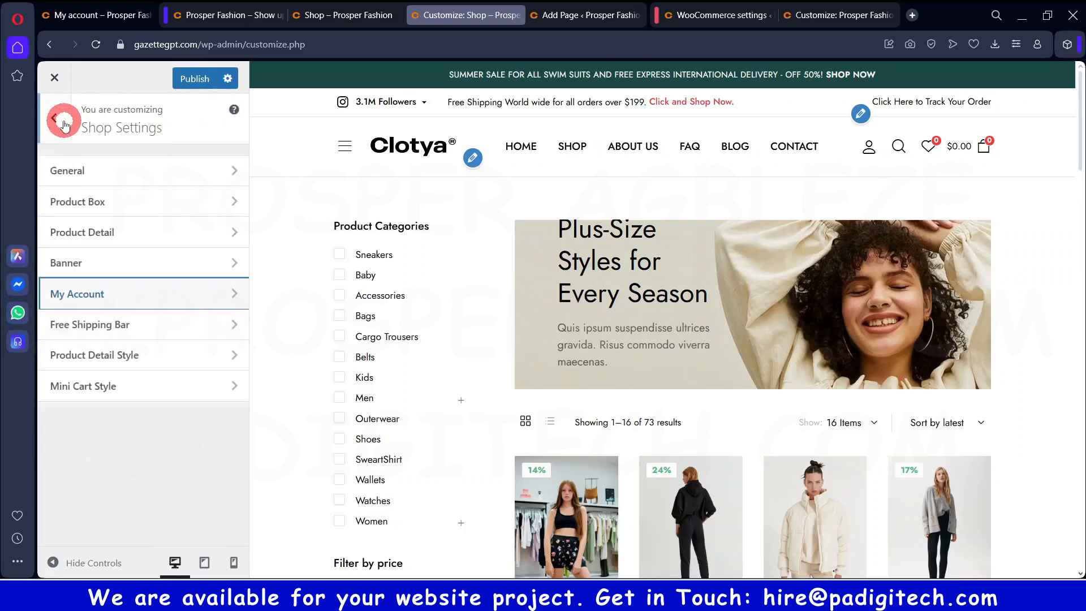
pyautogui.click(118, 361)
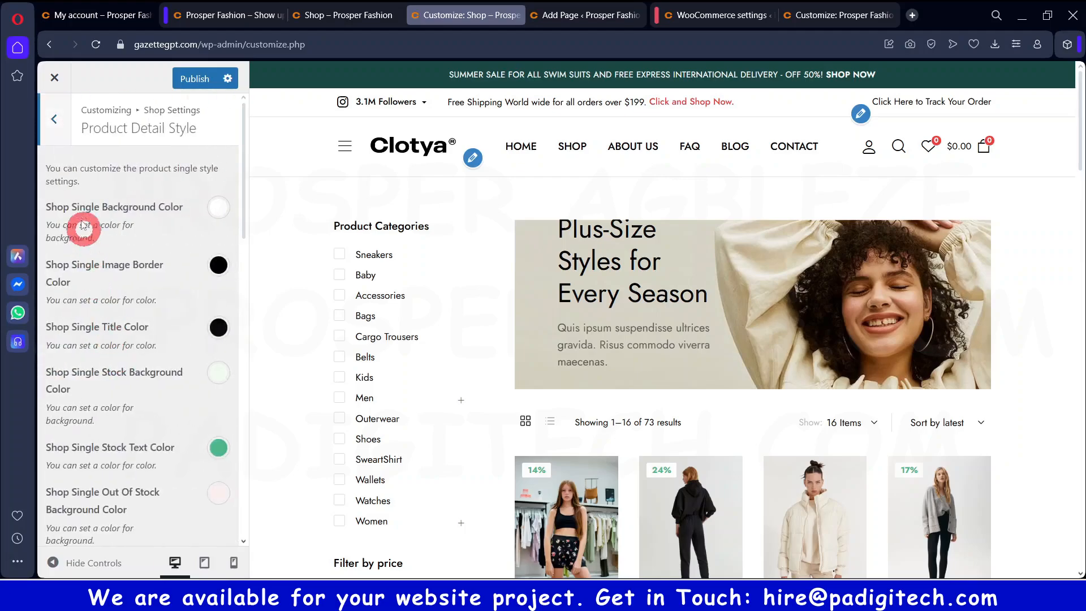
pyautogui.click(54, 119)
# Open the Mini Cart Style section and examine its view cart and checkout button color options alongside the shop product grid
pyautogui.click(115, 387)
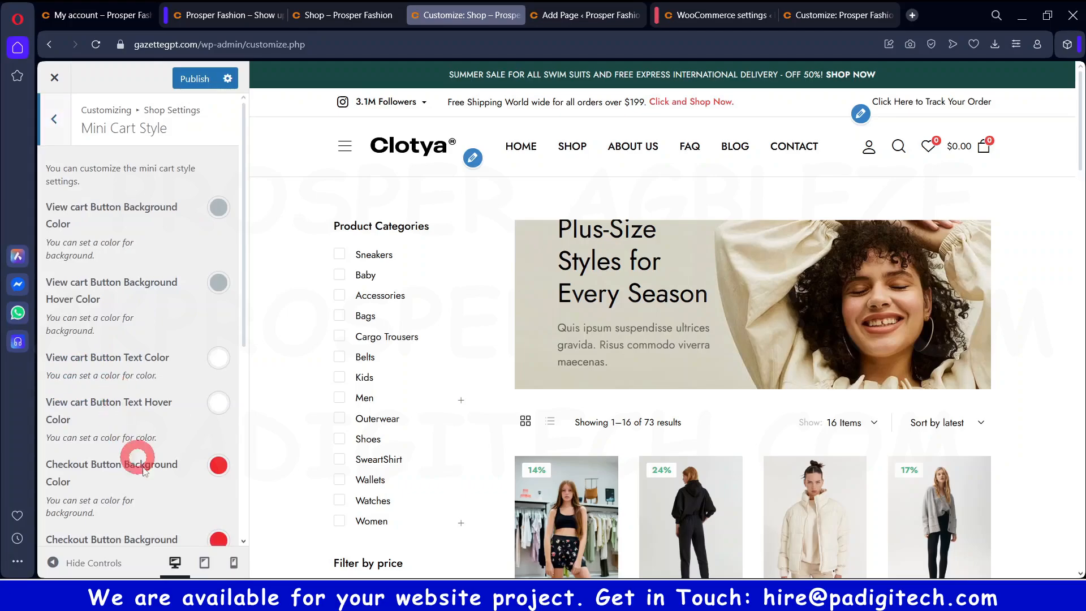
pyautogui.scroll(-3, 144, 472)
pyautogui.moveTo(982, 146)
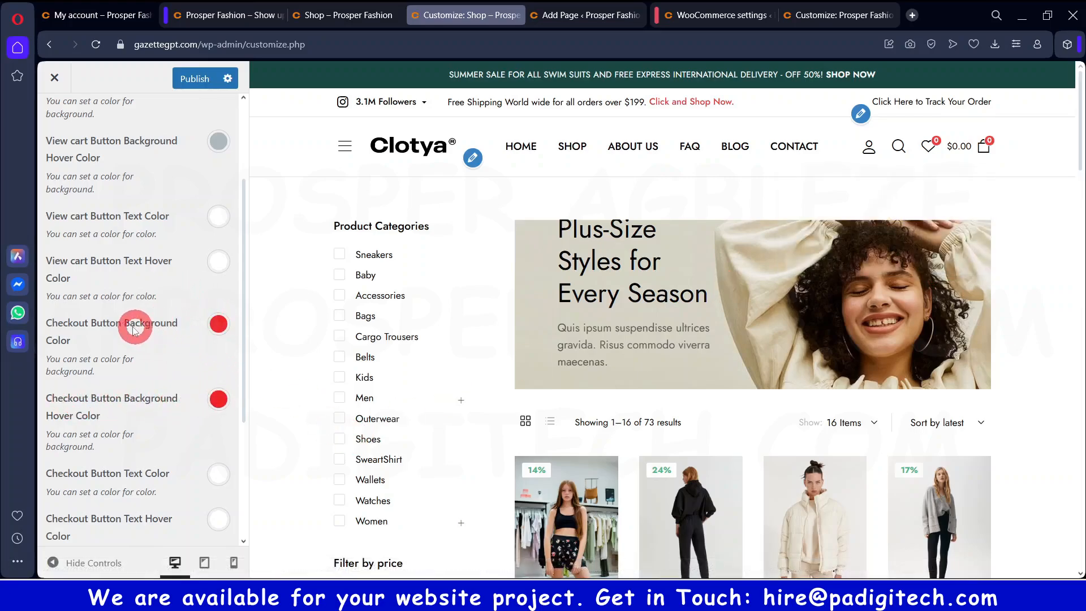
pyautogui.scroll(-3, 736, 469)
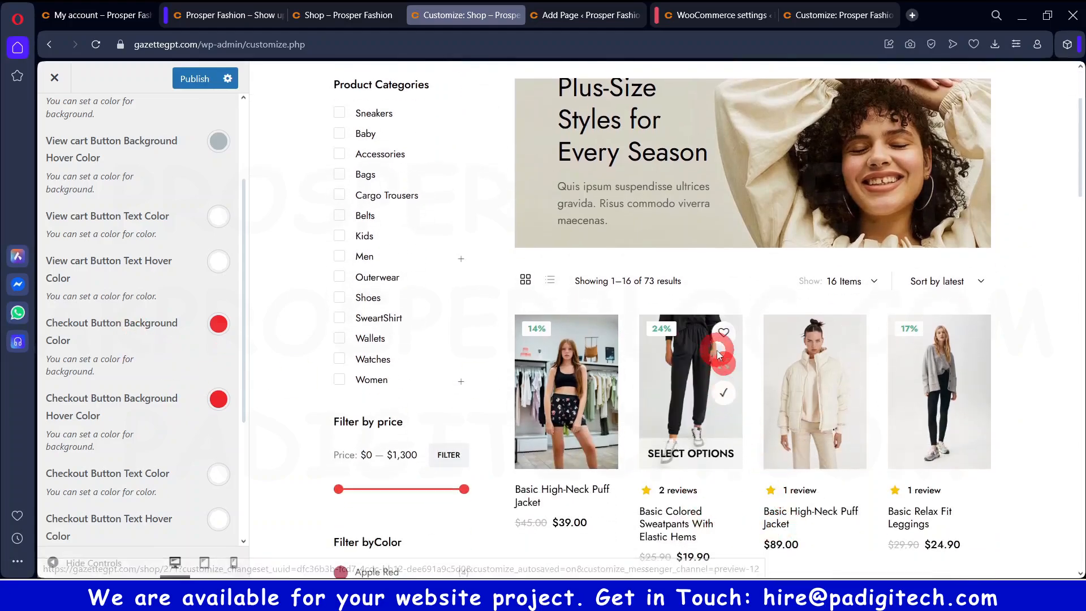
pyautogui.scroll(-4, 752, 485)
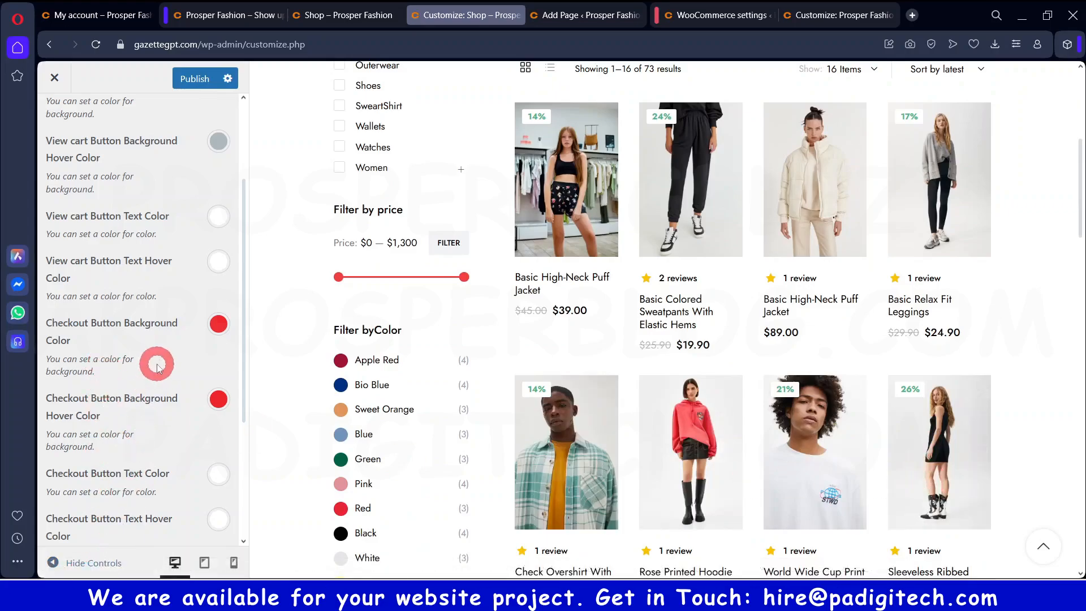
pyautogui.scroll(-3, 157, 368)
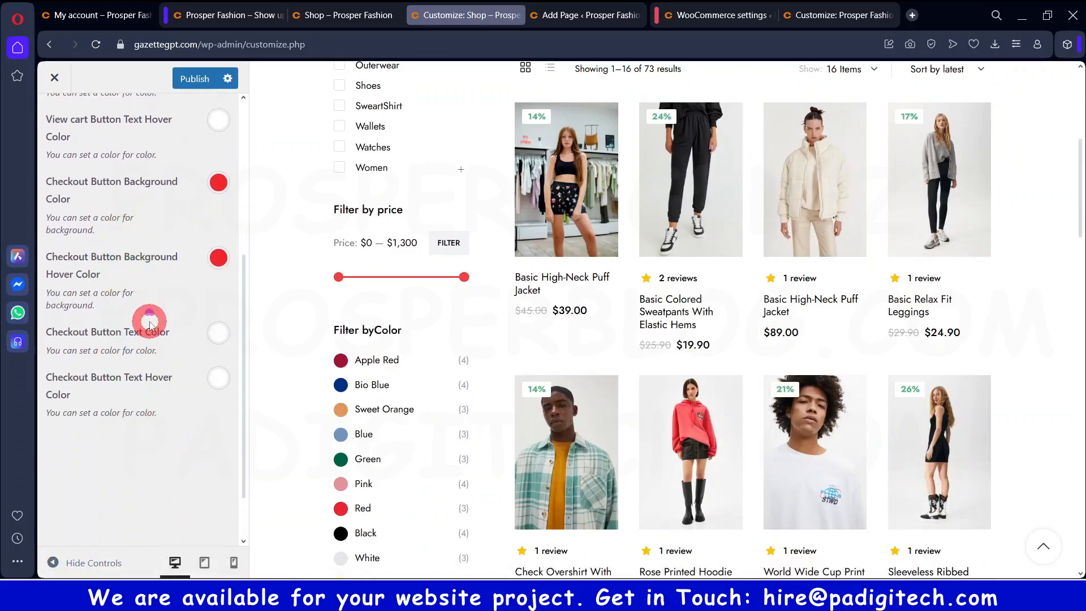
pyautogui.scroll(5, 150, 323)
pyautogui.click(59, 136)
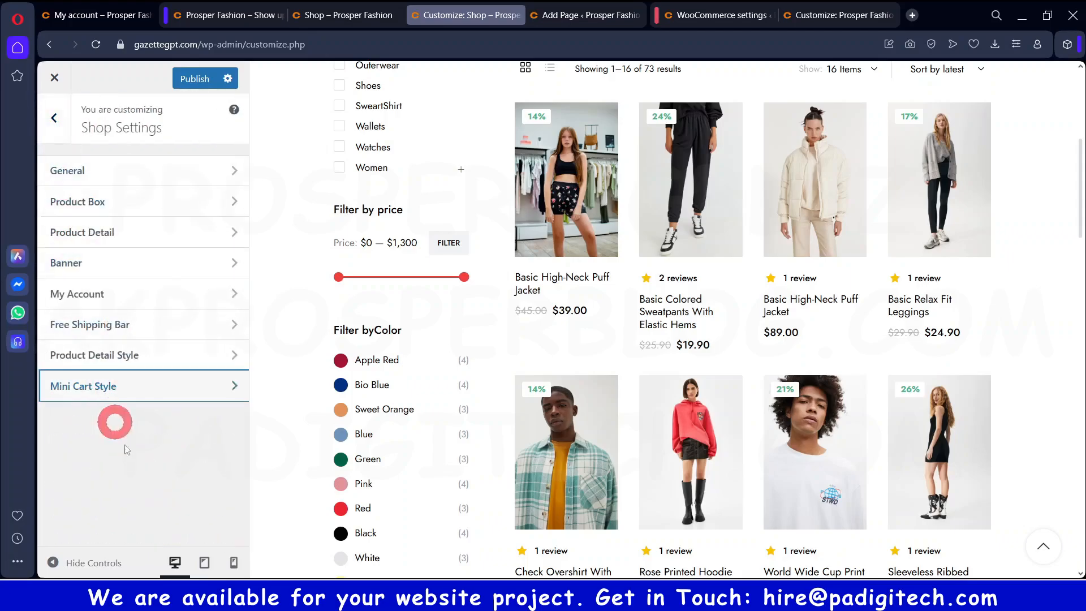
# Return to the main customizer section list and view the shop page preview from its header and banner
pyautogui.click(55, 120)
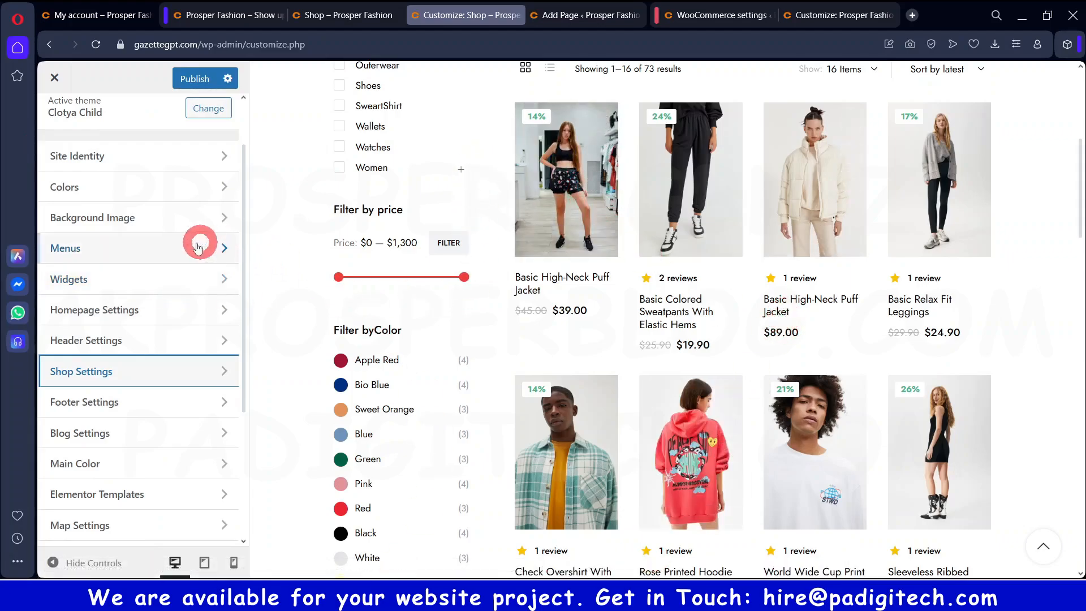
pyautogui.click(521, 443)
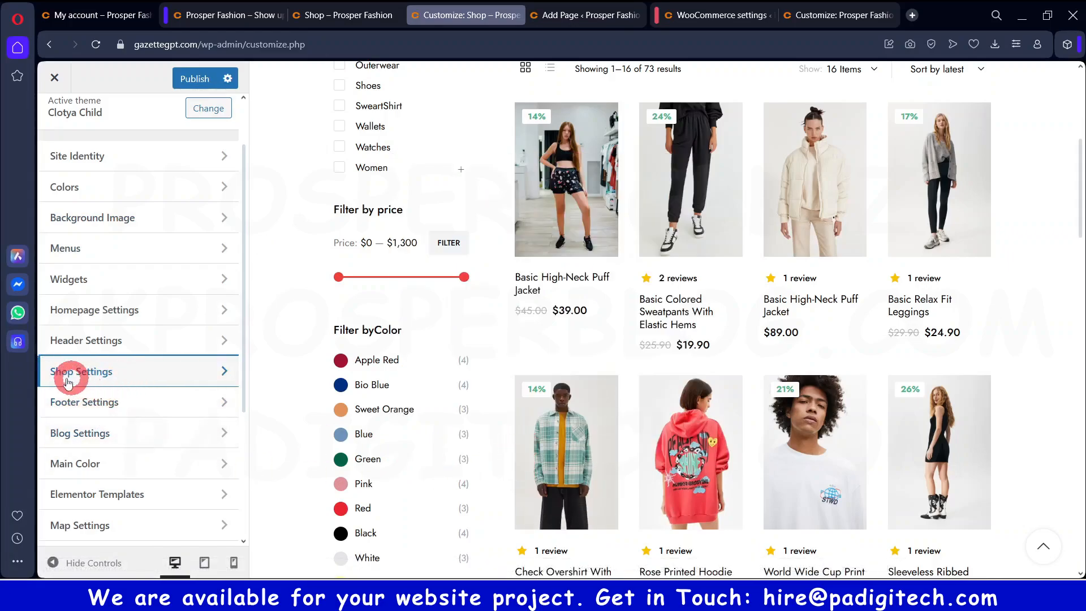
pyautogui.scroll(6, 1039, 408)
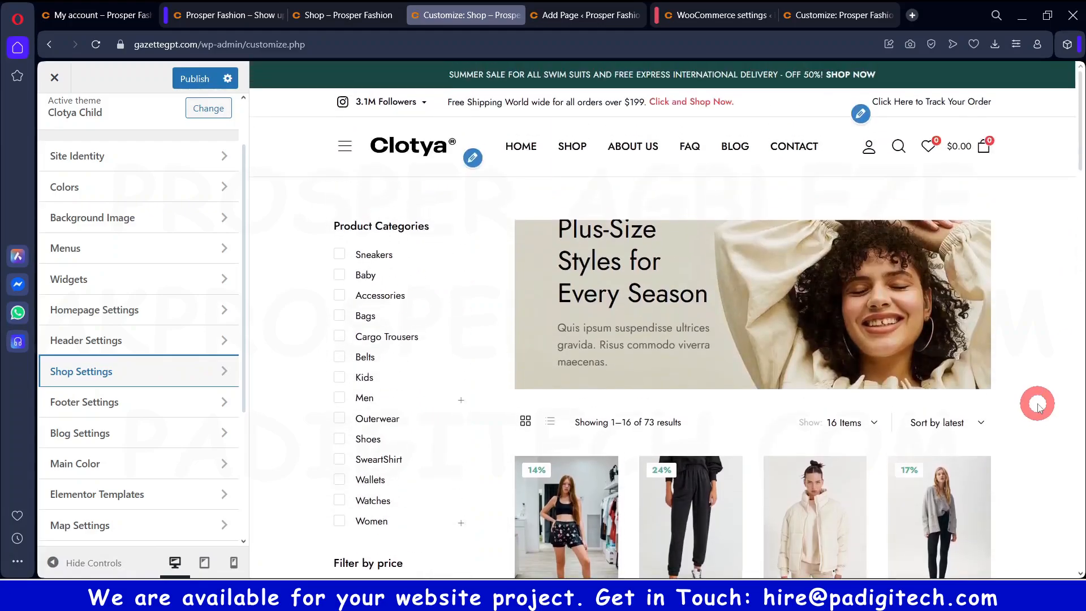